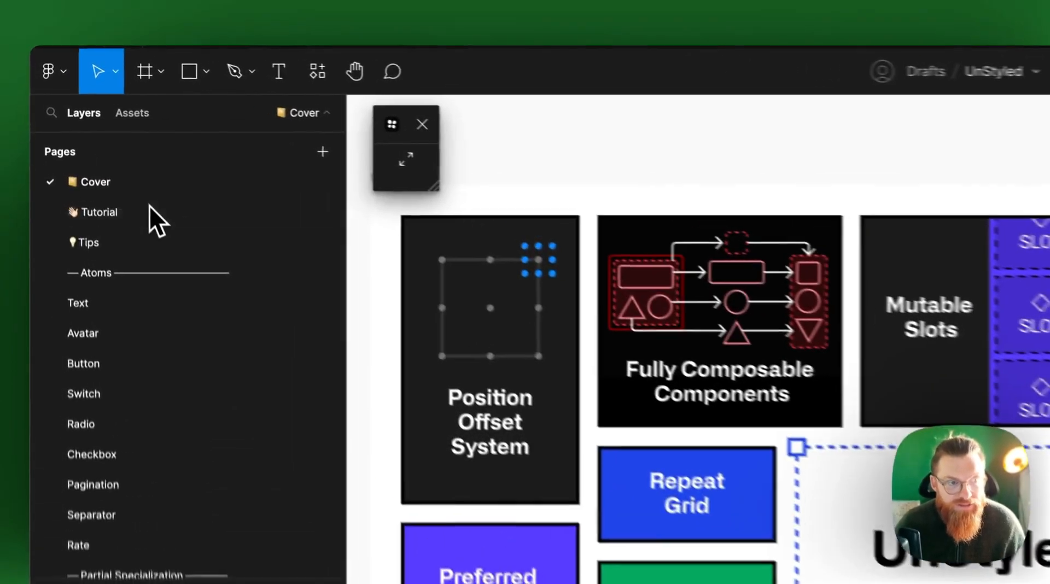
Open the Tutorial page and look over the Tokens Studio setup guide
click(90, 120)
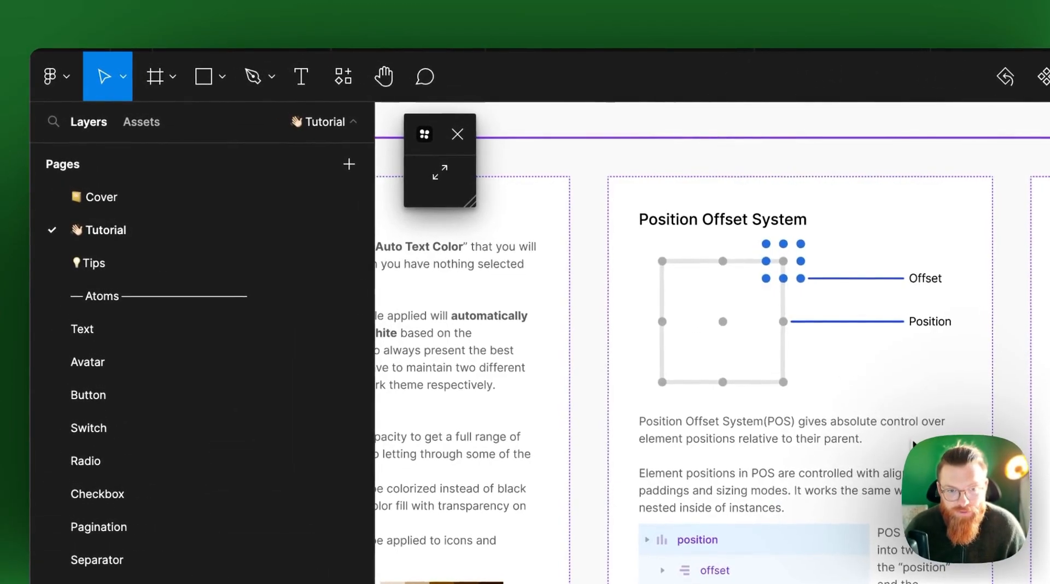
scroll(908, 437, left, 10)
scroll(908, 436, right, 3)
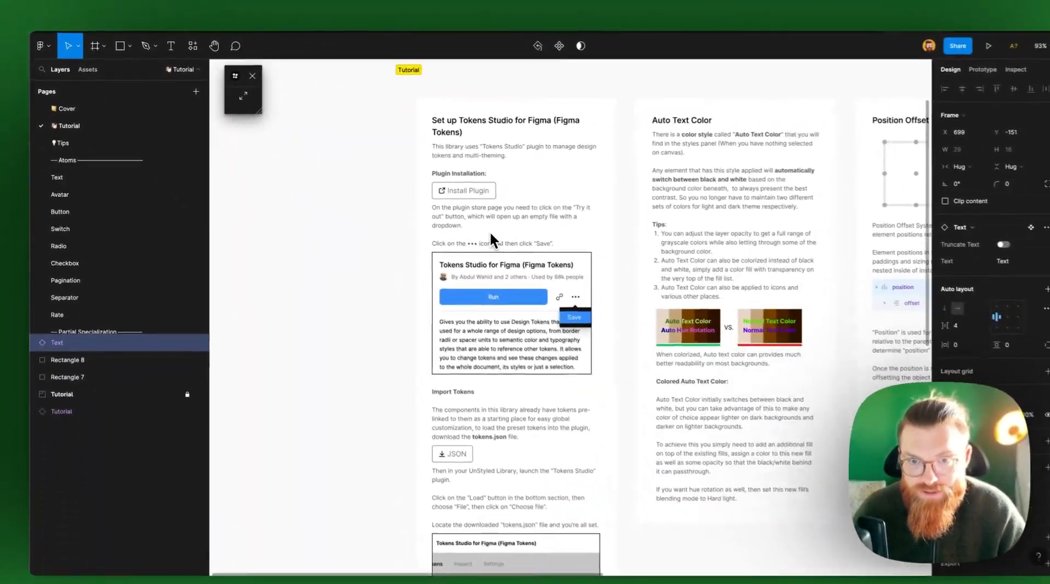
scroll(490, 232, right, 2)
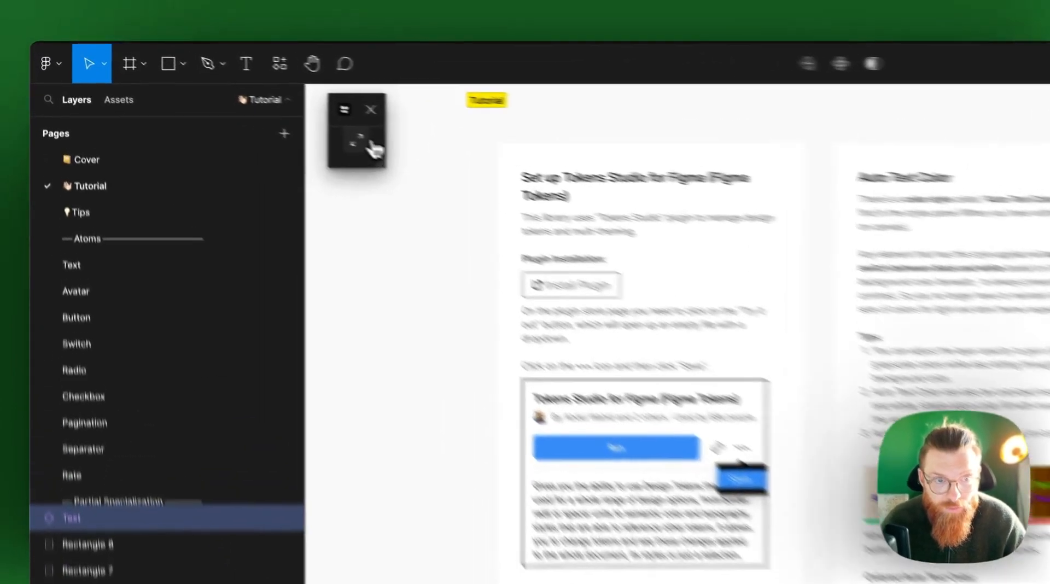
Expand the Tokens Studio plugin beside the setup guide, view its options for applying tokens, and collapse it
click(235, 92)
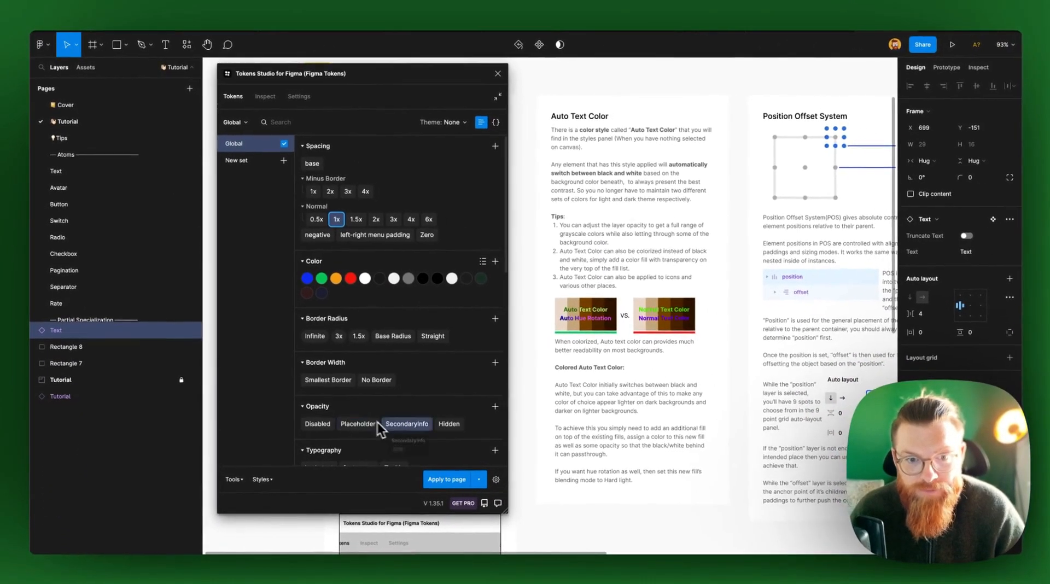
scroll(651, 356, left, 3)
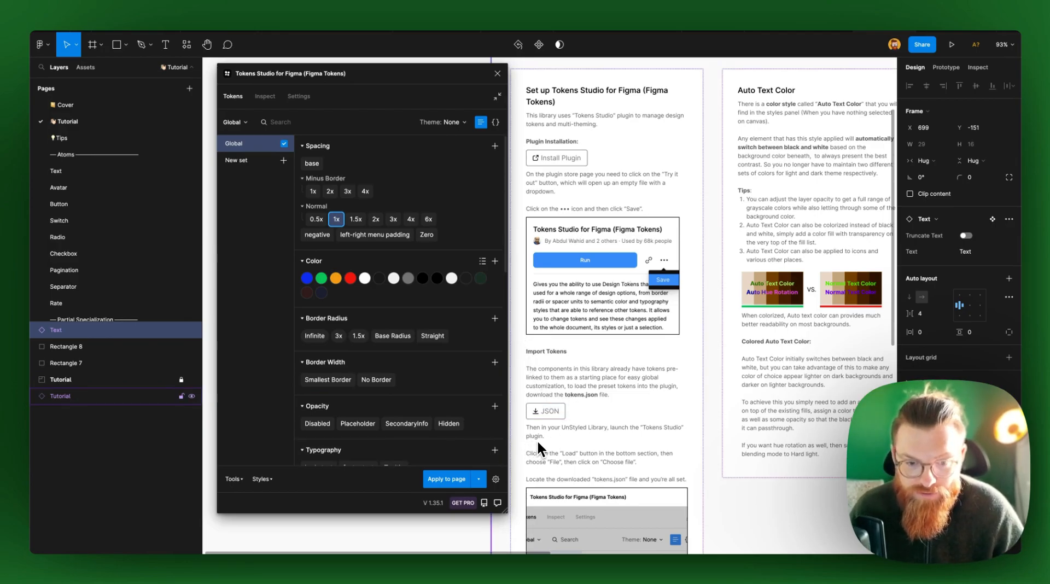
click(479, 479)
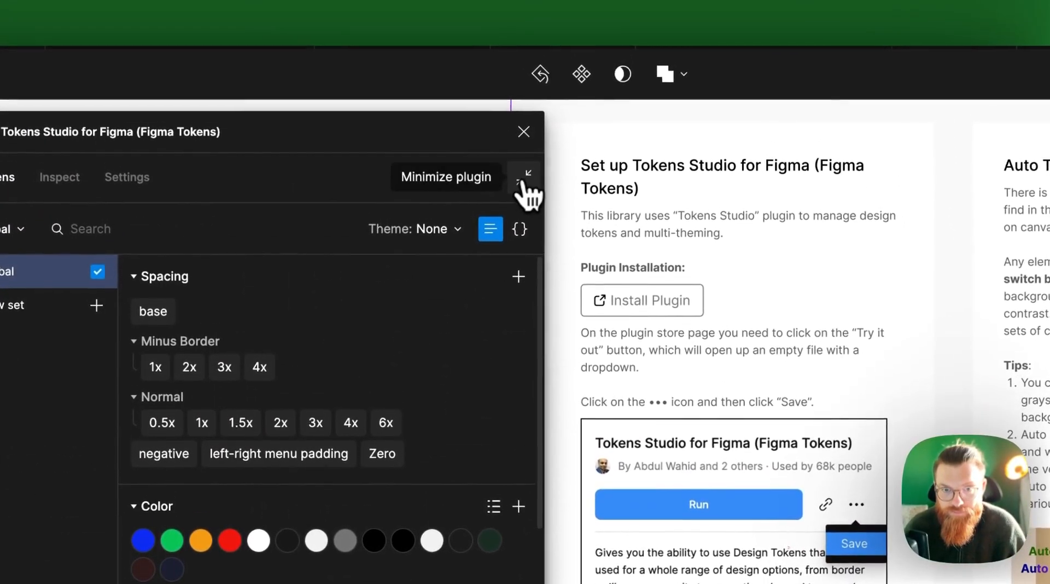
click(522, 153)
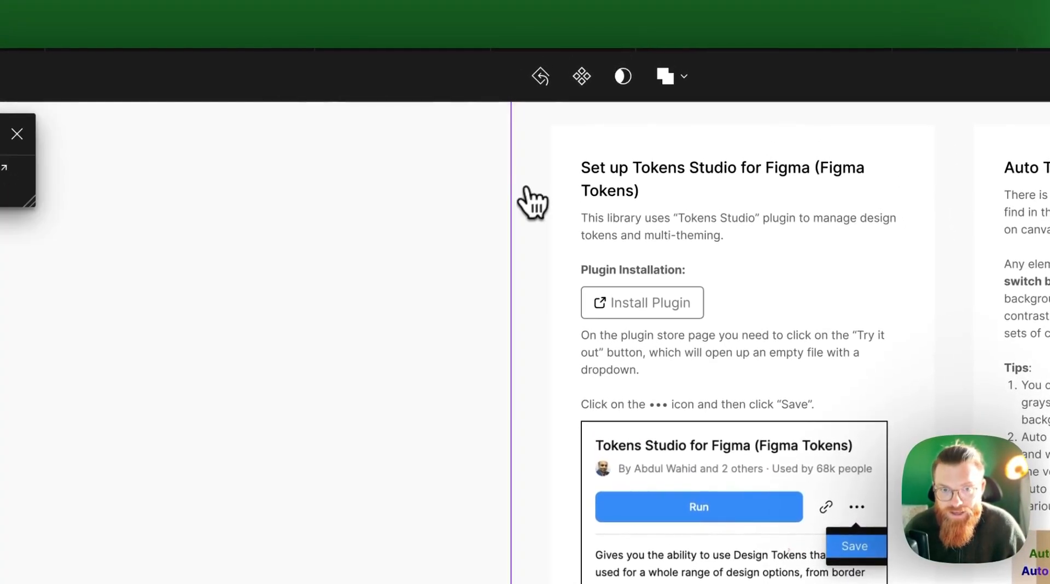
Move the Text sample above the tutorial around the border between the black and white rectangles to test its automatic colour
scroll(552, 261, right, 10)
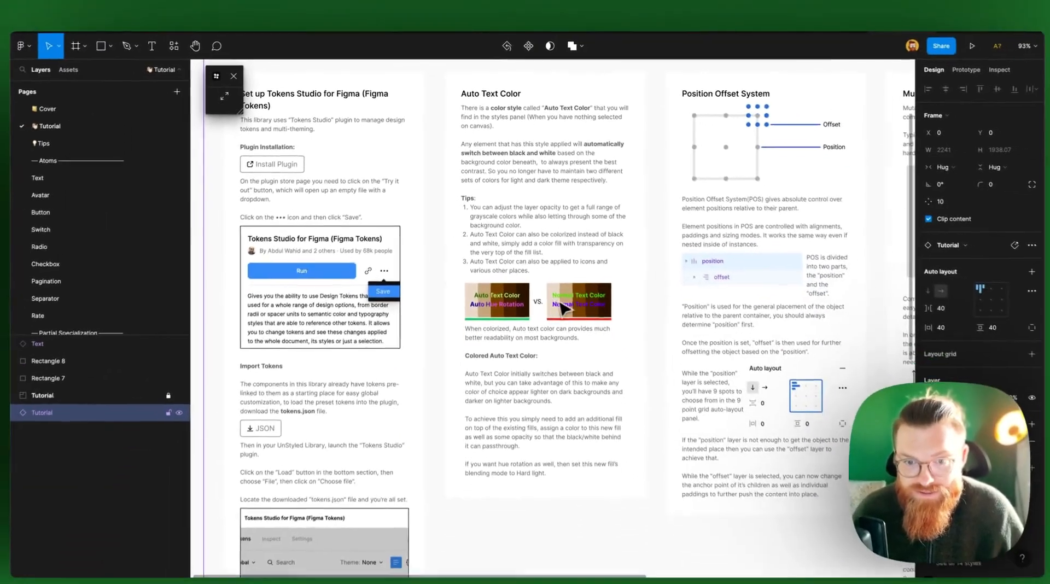
scroll(572, 298, up, 5)
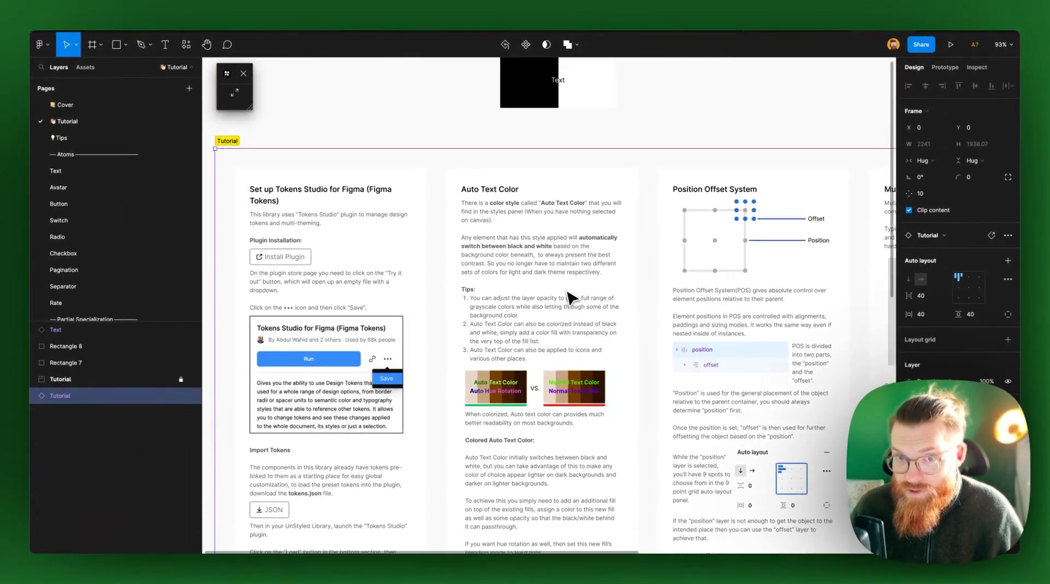
scroll(571, 298, up, 2)
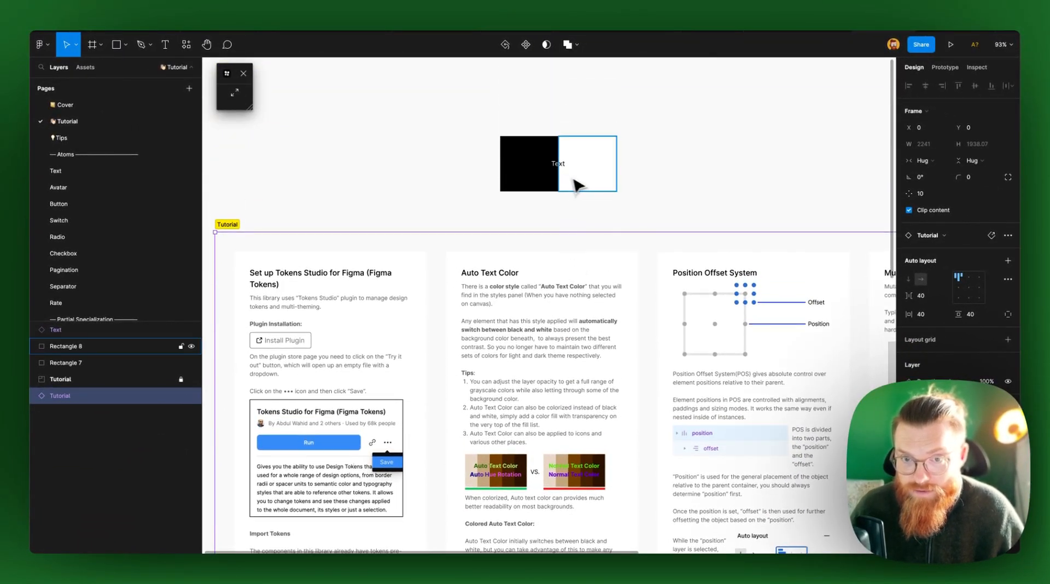
scroll(562, 172, up, 10)
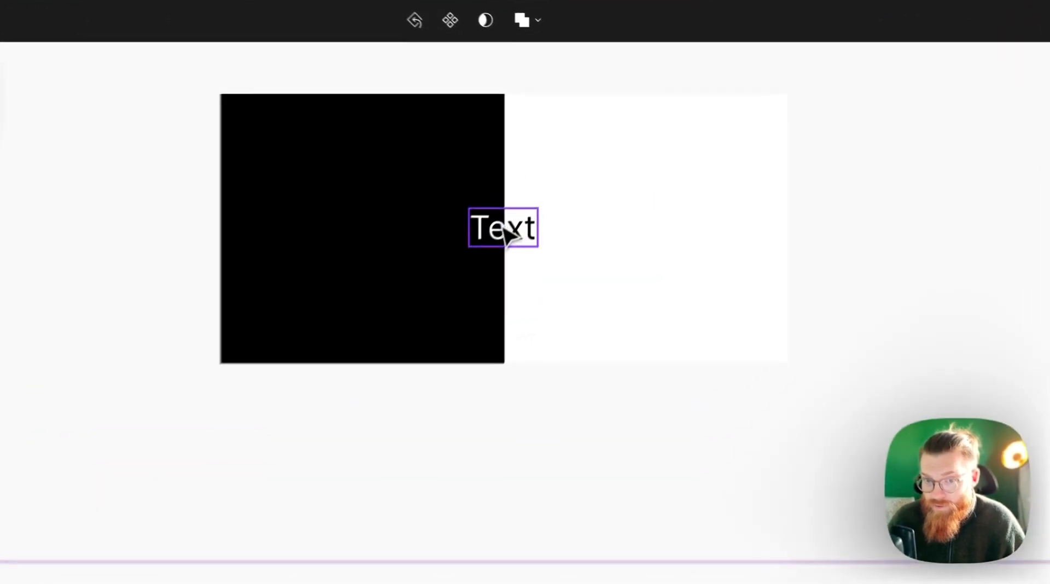
drag(559, 167, 522, 175)
drag(414, 269, 483, 271)
scroll(486, 274, up, 5)
drag(538, 298, 543, 358)
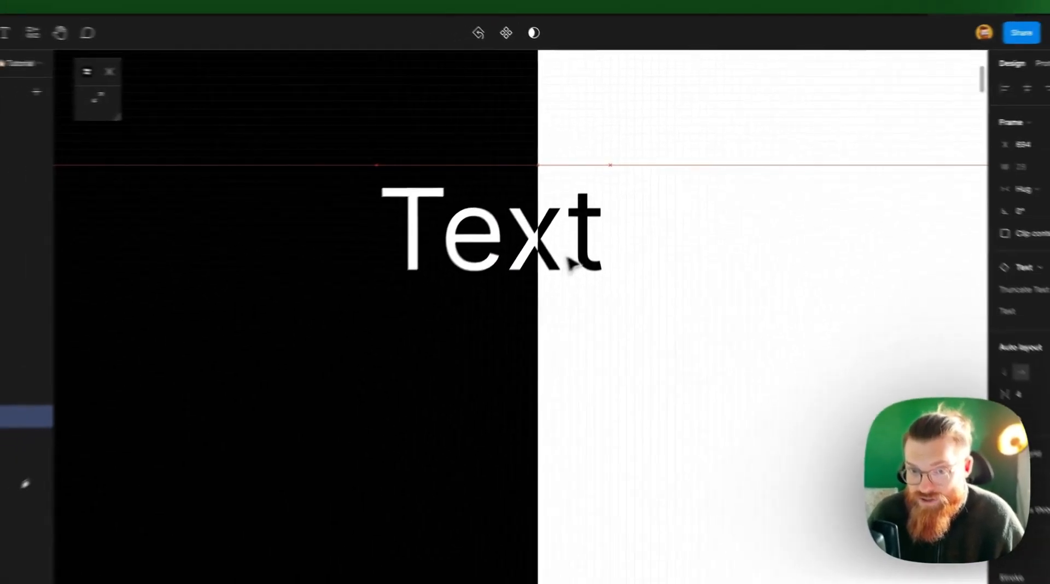
mouse_move(568, 258)
mouse_down()
mouse_move(530, 261)
mouse_move(592, 261)
mouse_move(569, 257)
mouse_up()
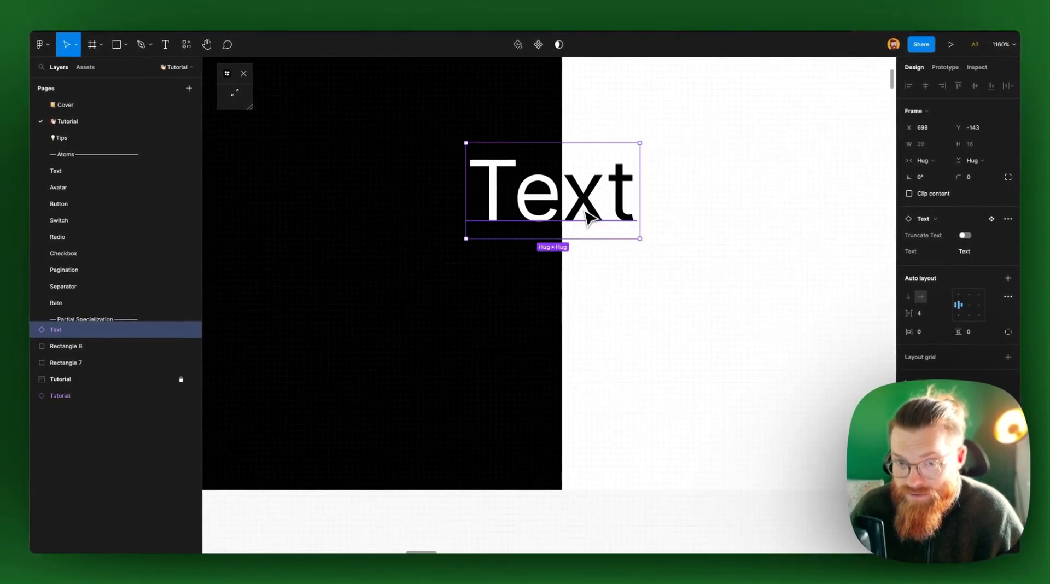
Examine the tutorial cards on Auto Text Color, Position Offset System, Mutable Slots and Repeat Grid
scroll(584, 213, down, 10)
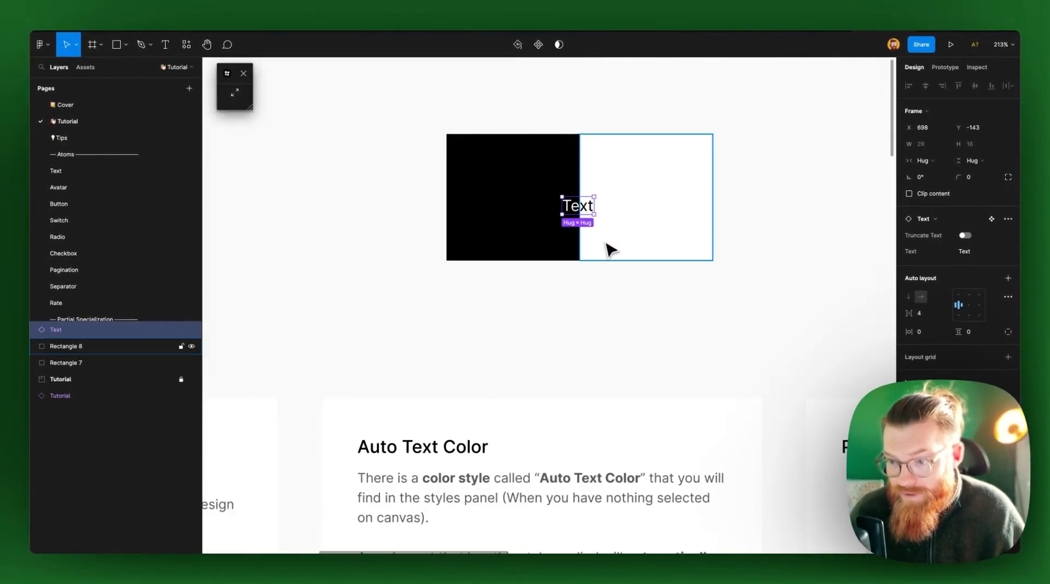
scroll(607, 265, down, 2)
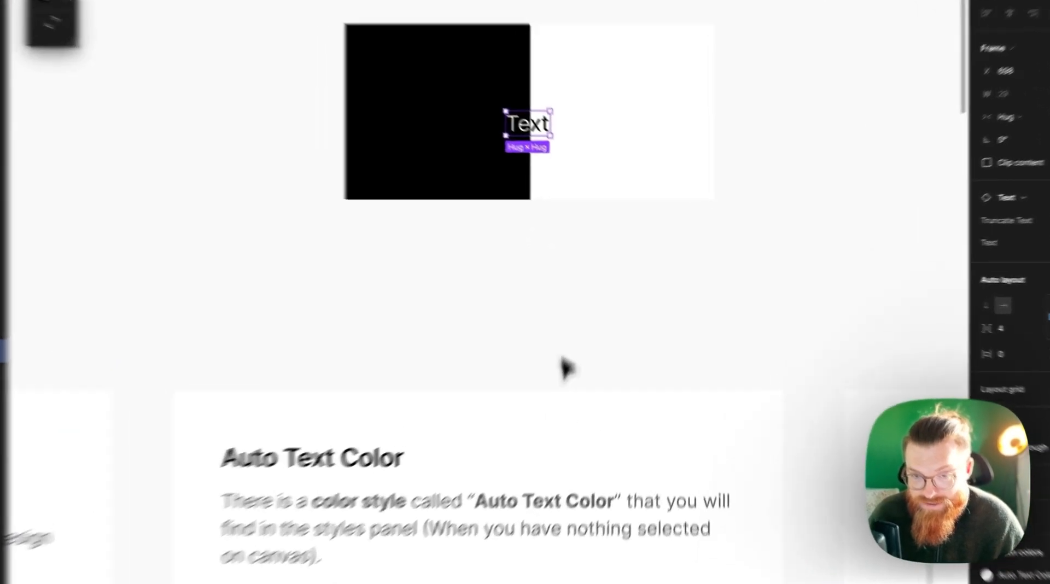
click(617, 276)
scroll(534, 278, down, 5)
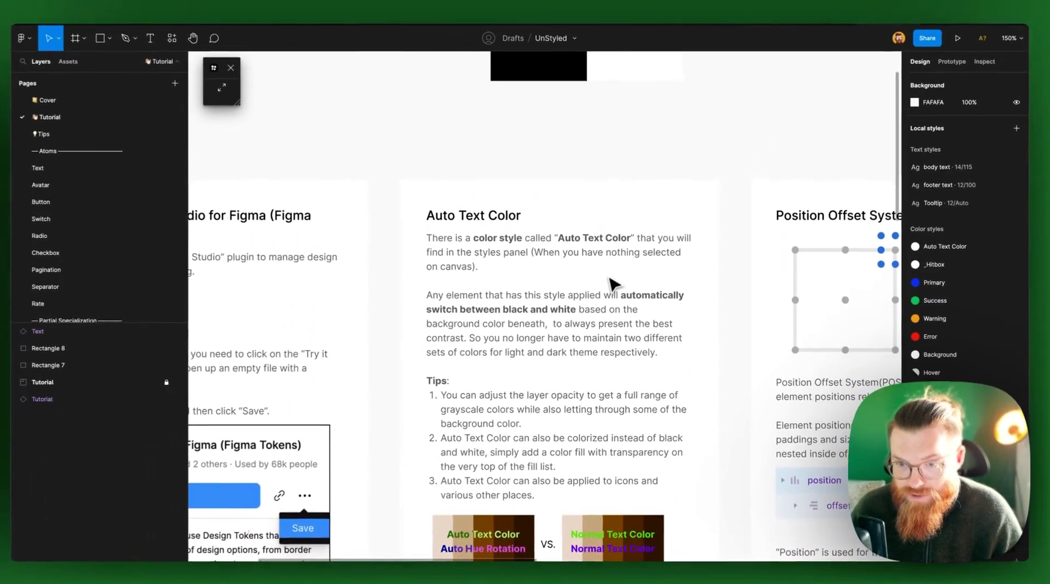
scroll(612, 282, down, 3)
scroll(607, 283, right, 6)
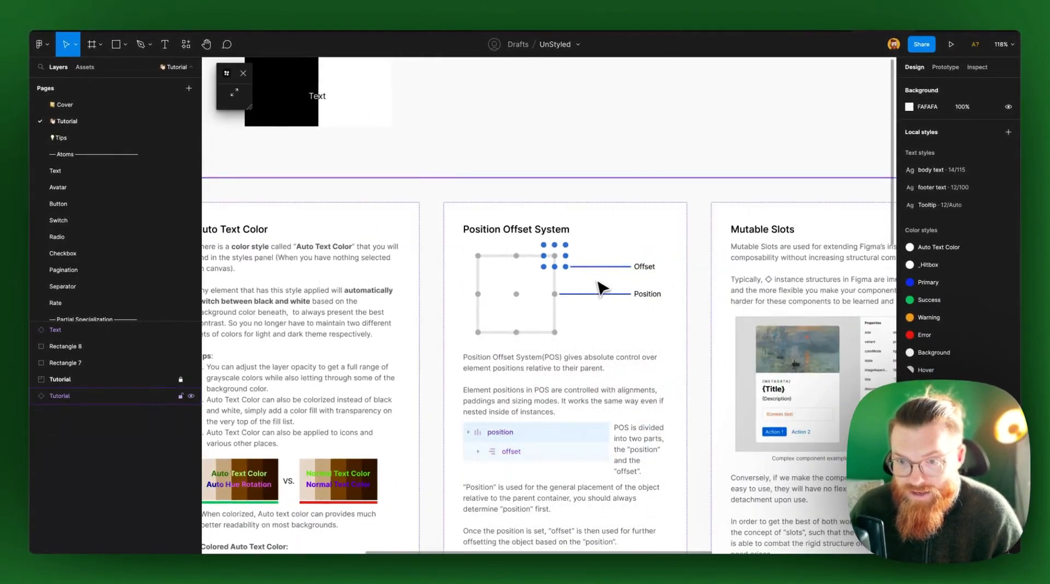
scroll(602, 287, down, 3)
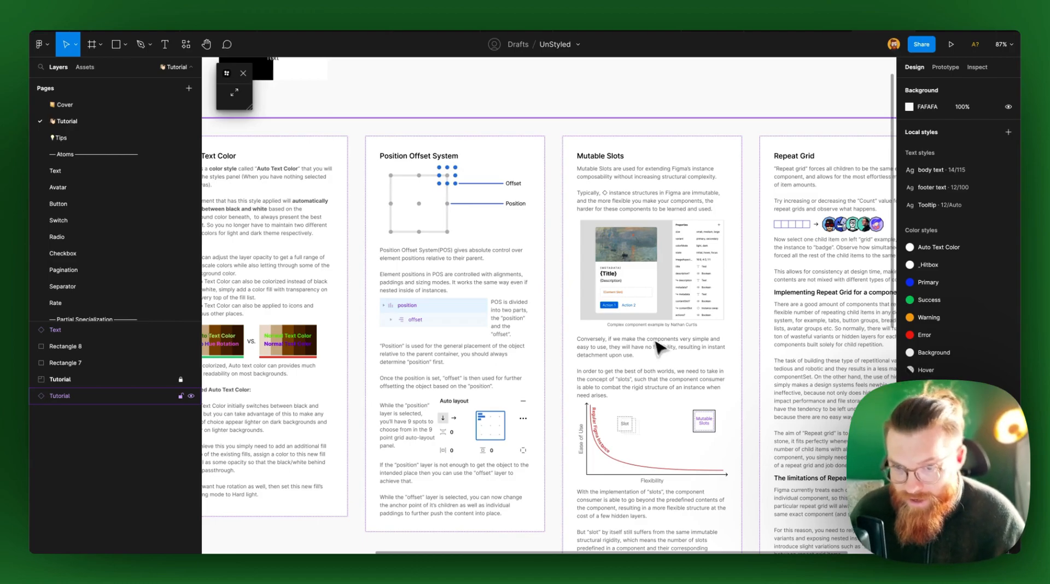
scroll(618, 372, right, 3)
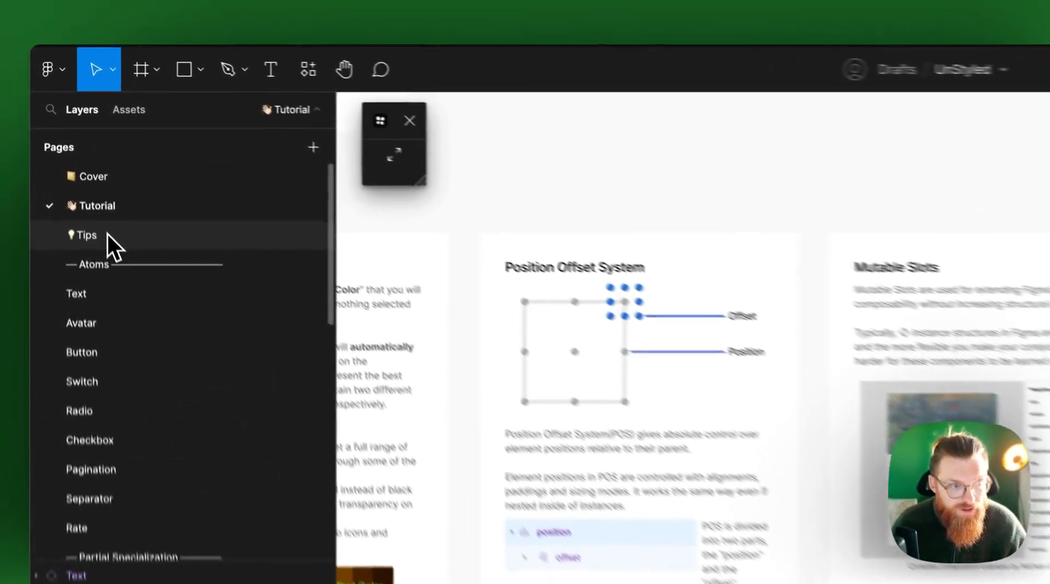
View the Tips page and switch to the Button component page
click(106, 232)
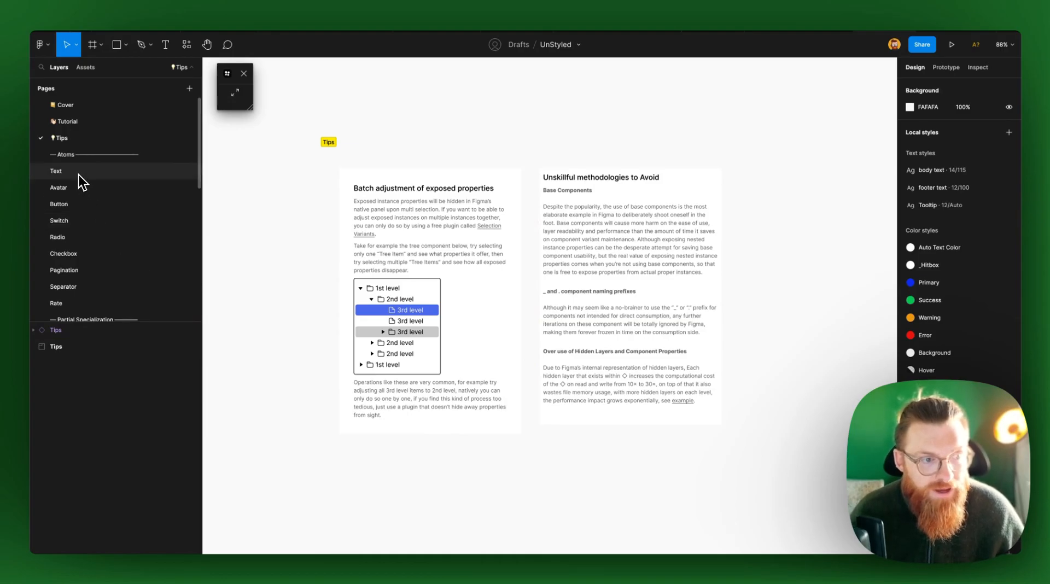
scroll(83, 229, down, 2)
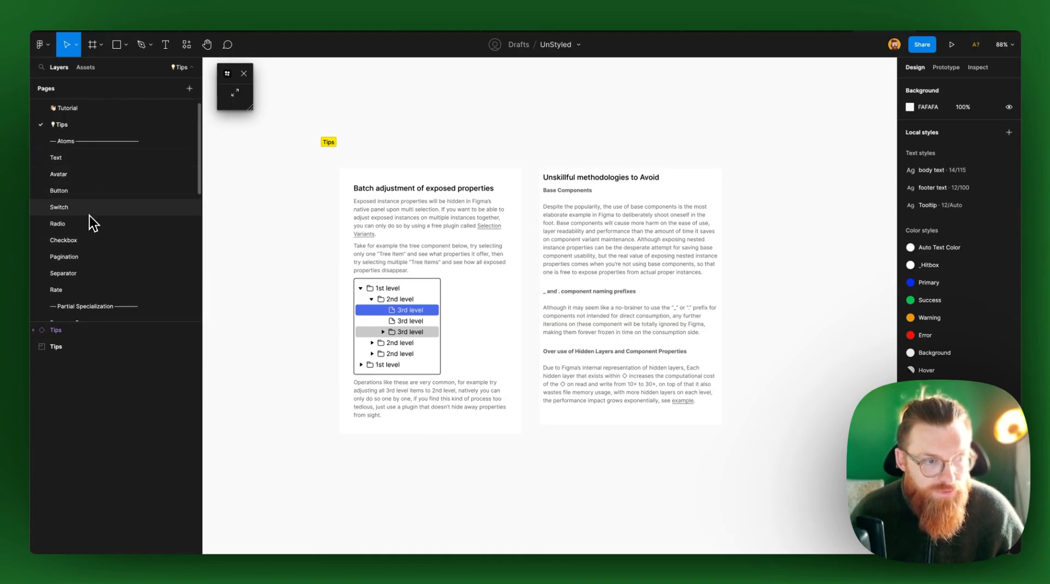
click(107, 194)
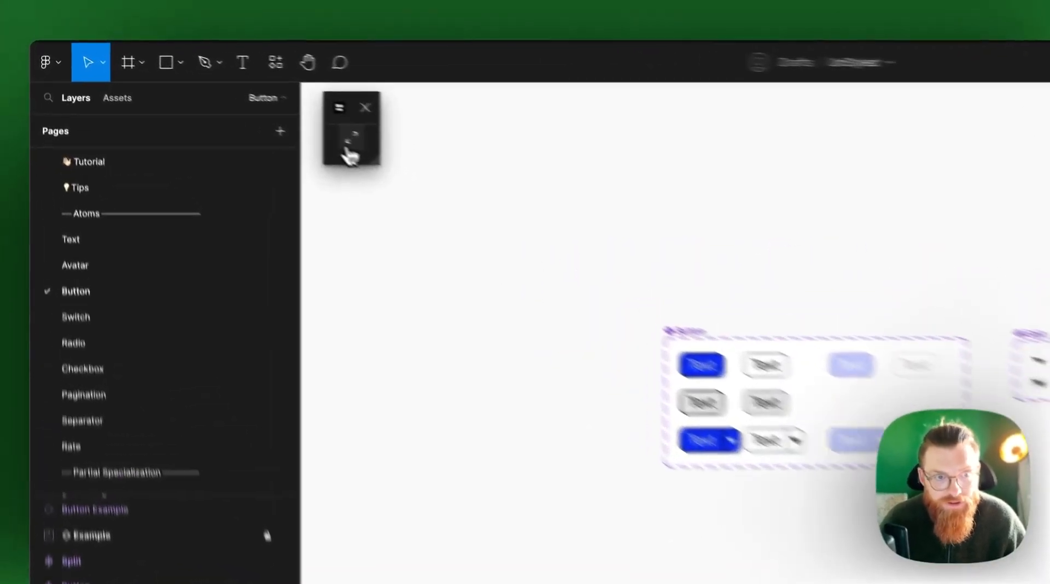
Change the Primary color token in Tokens Studio to magenta, RGB 242, 29, 219, and save it
click(440, 77)
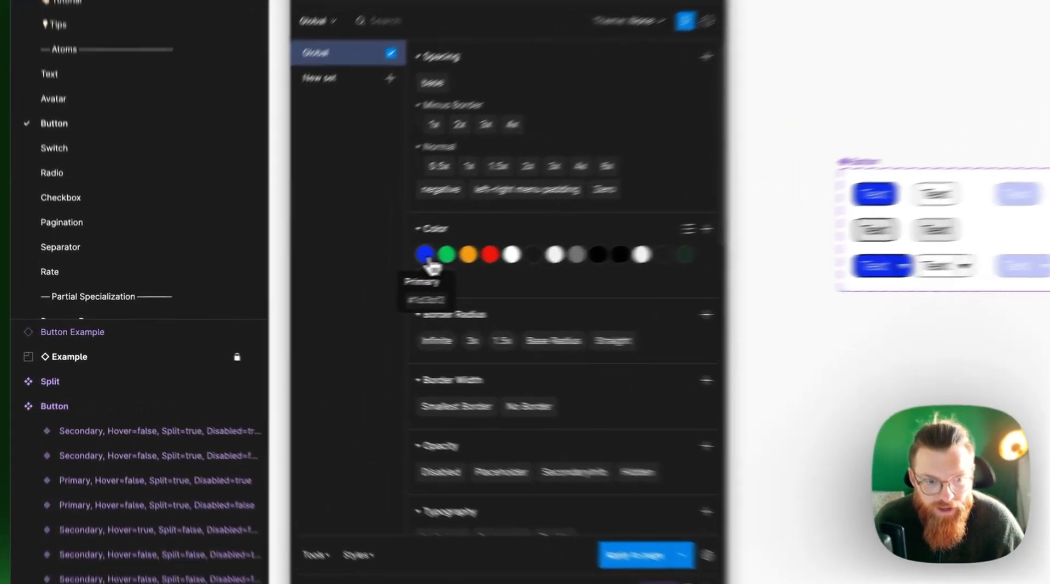
right_click(311, 280)
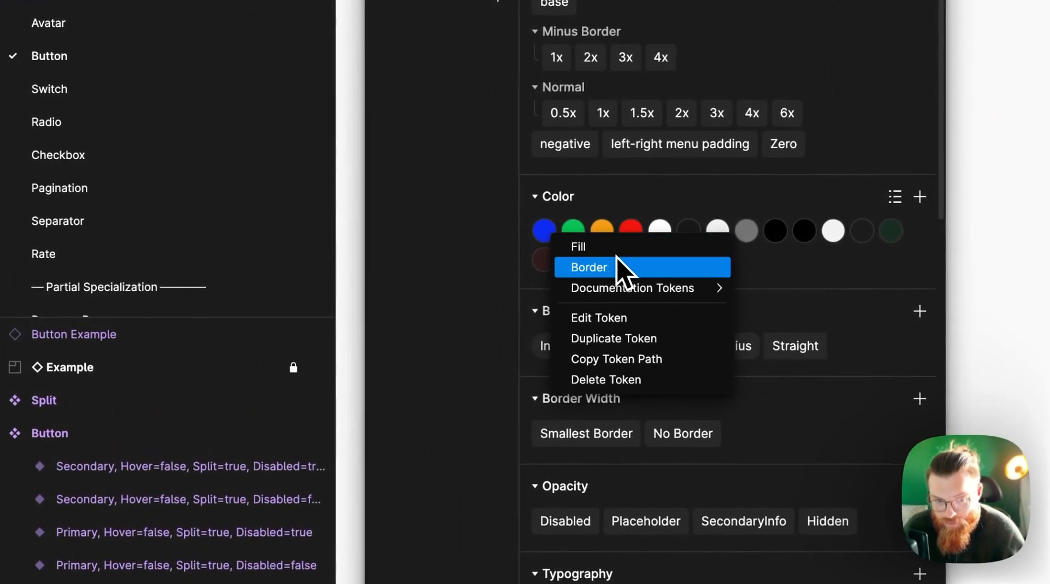
click(618, 316)
click(438, 237)
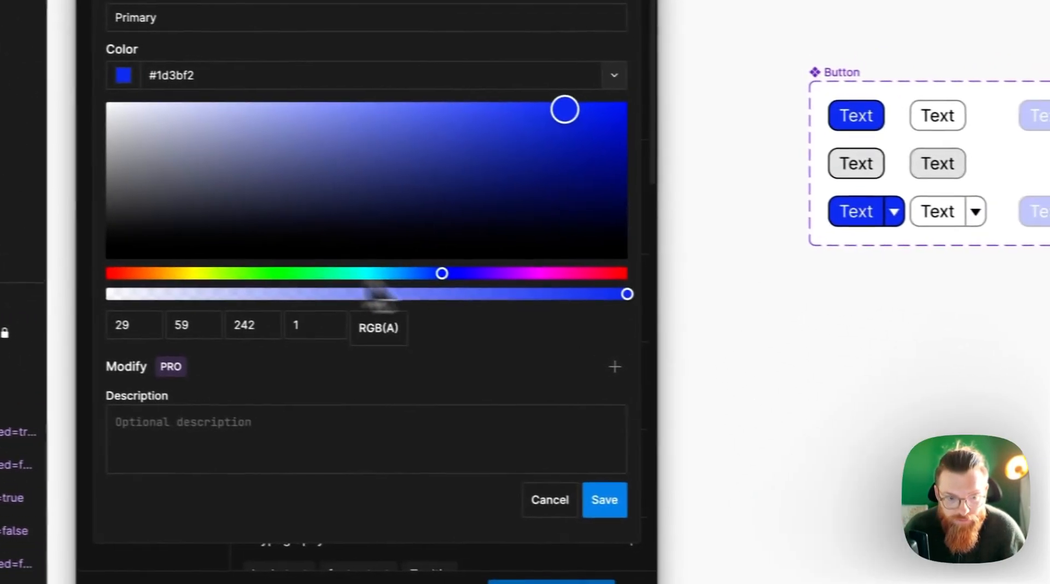
click(549, 274)
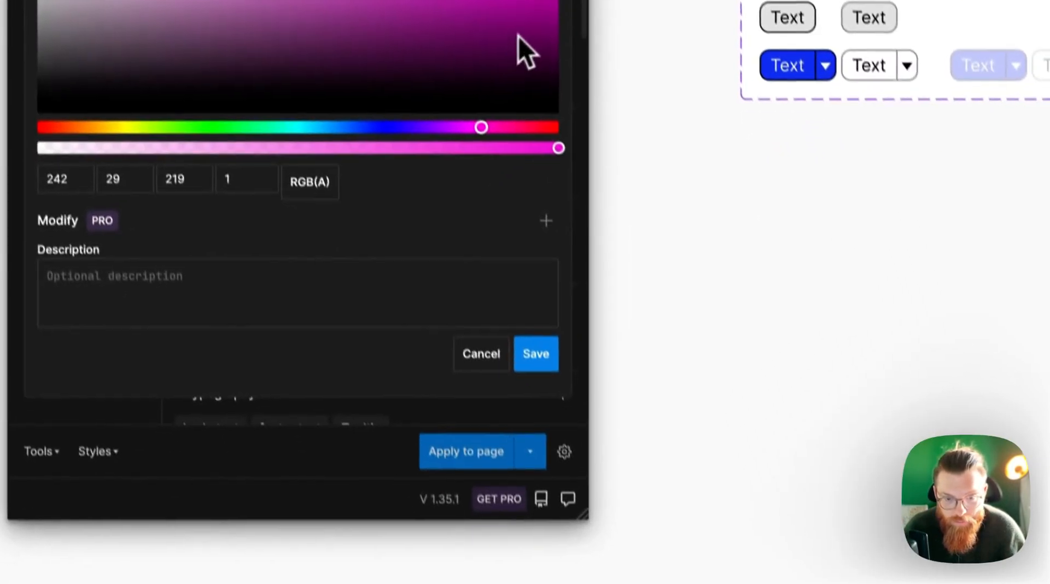
click(601, 499)
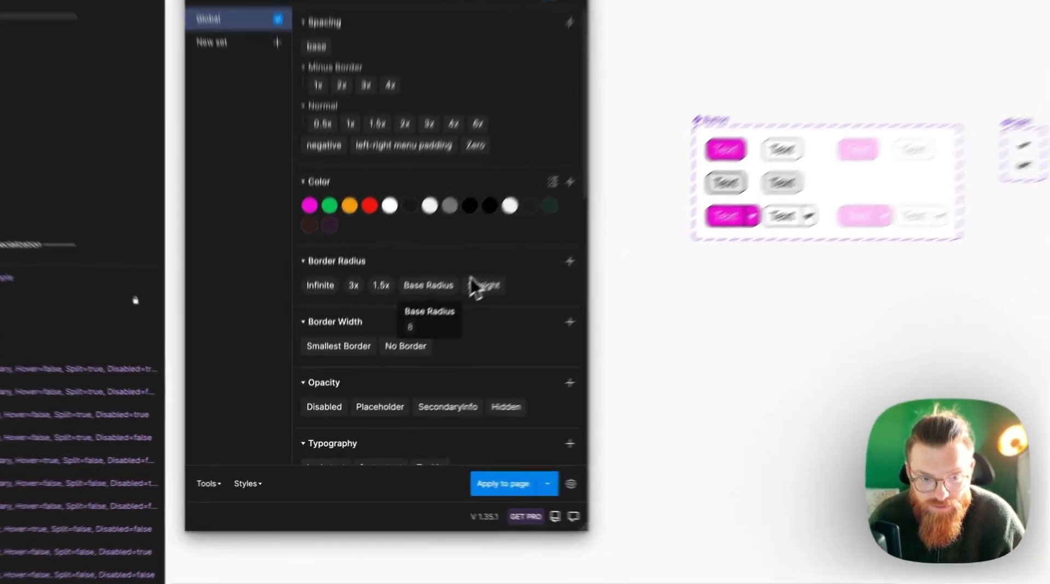
Set the Base Radius token's border radius to 4 and save it
right_click(401, 334)
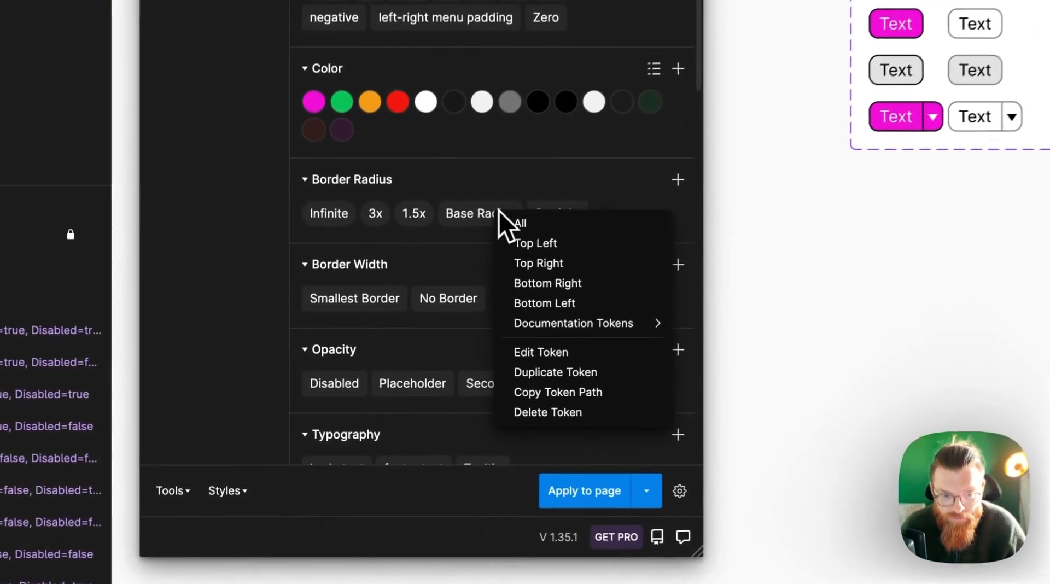
click(547, 345)
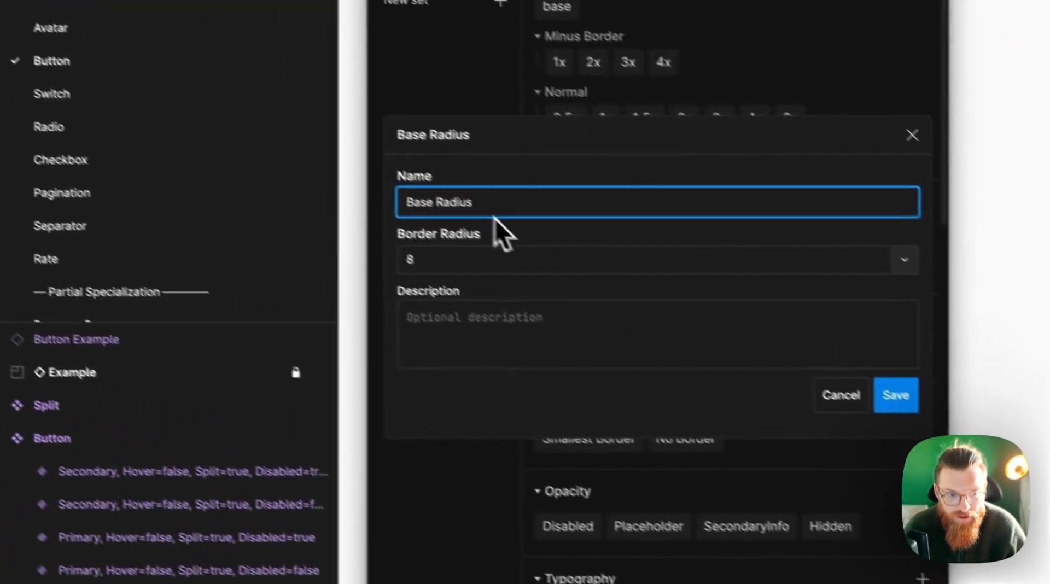
click(529, 282)
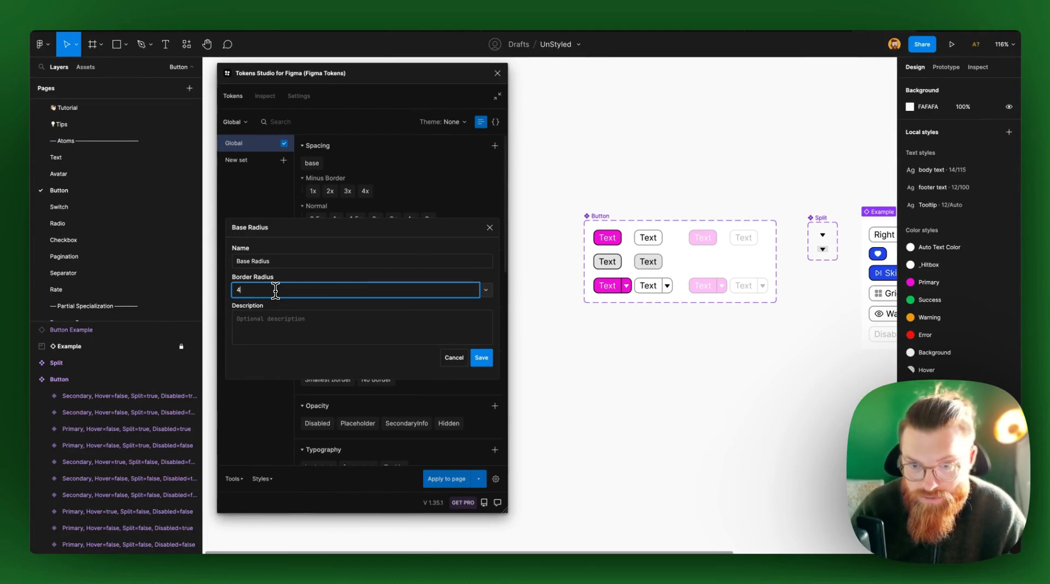
key(Return)
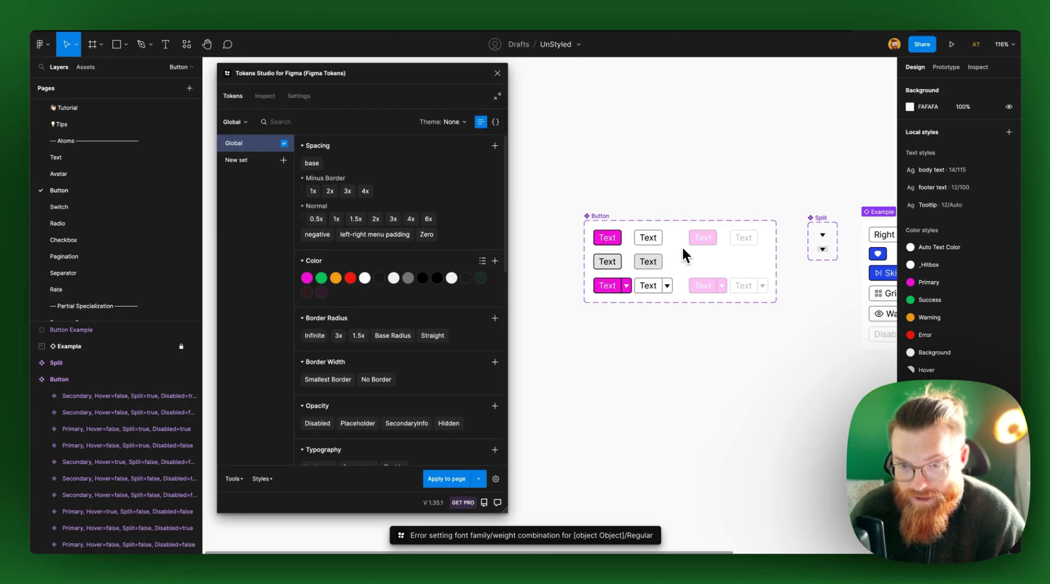
mouse_move(359, 337)
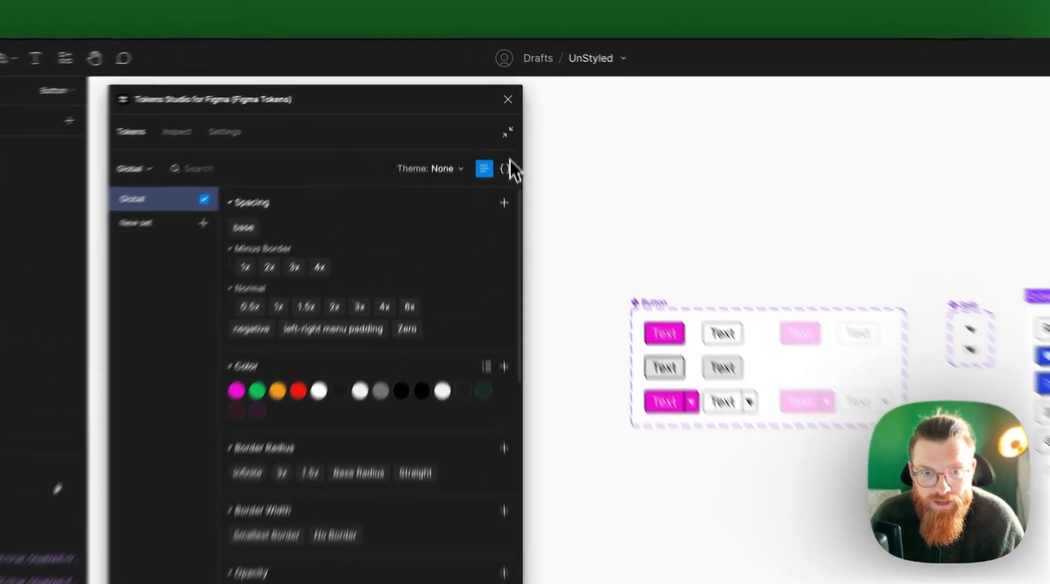
Collapse Tokens Studio and check the components on the Switch, Radio and Checkbox pages
click(497, 96)
click(120, 246)
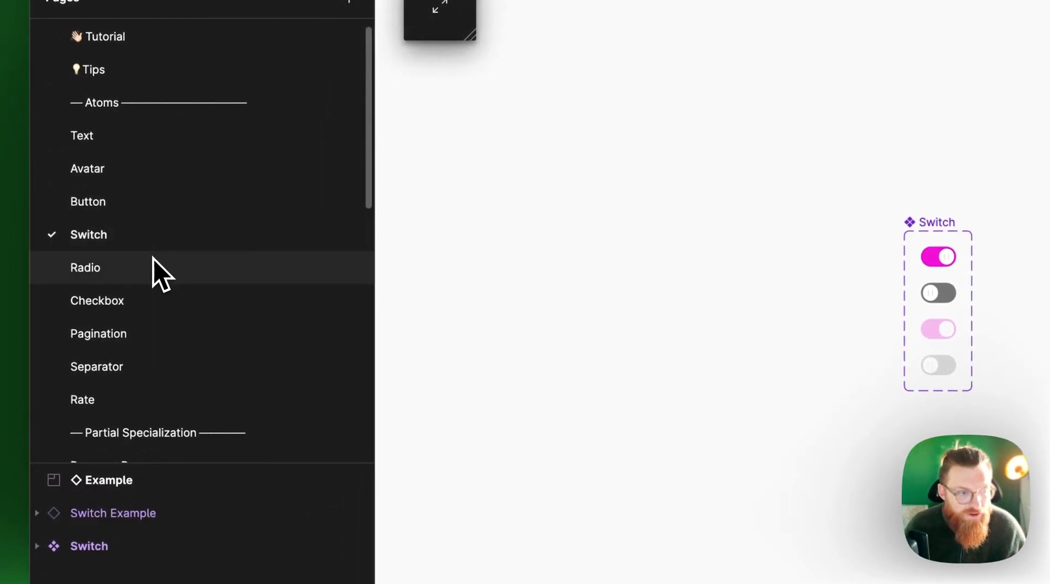
click(149, 265)
click(159, 304)
Open the Dropdown page and examine its base component, dropdown items and example menus
scroll(154, 343, down, 2)
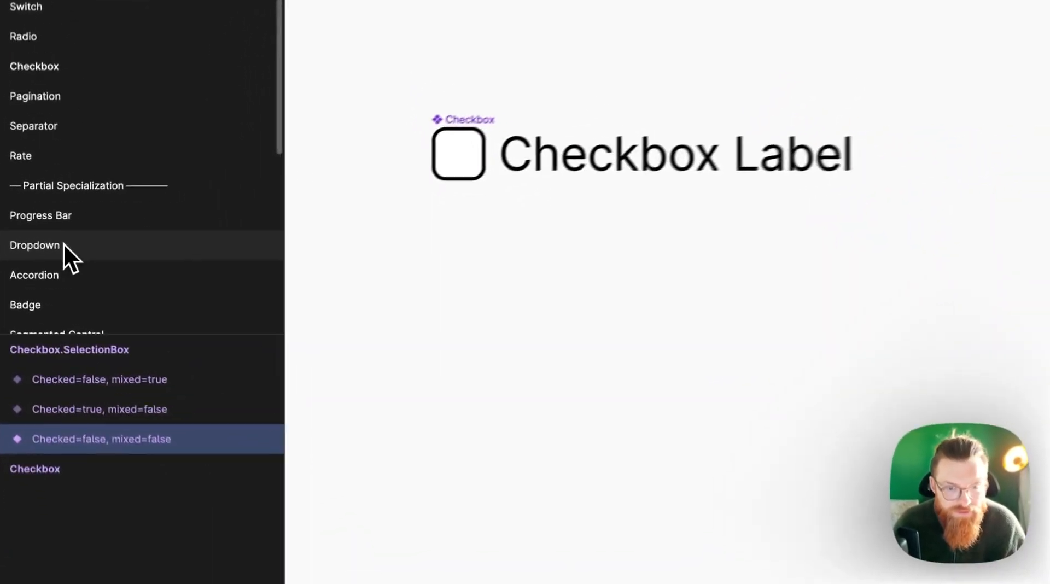
click(91, 268)
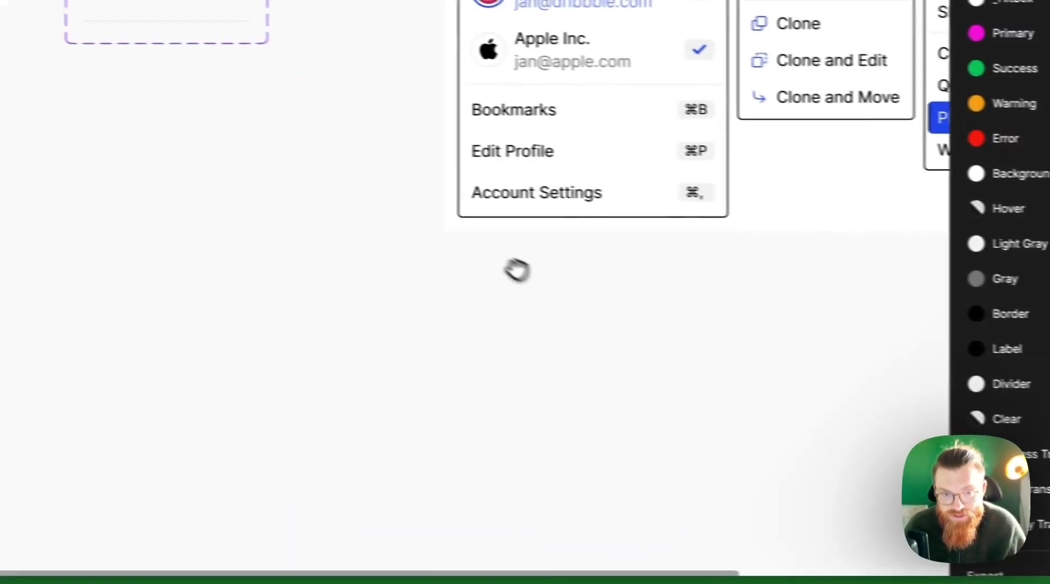
scroll(263, 134, up, 5)
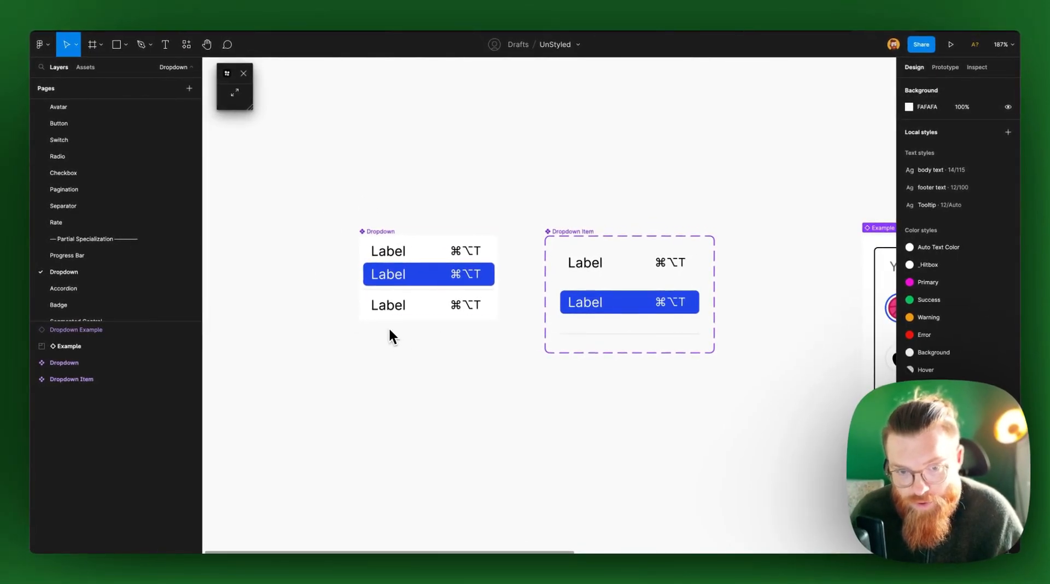
scroll(411, 331, down, 3)
scroll(440, 403, right, 5)
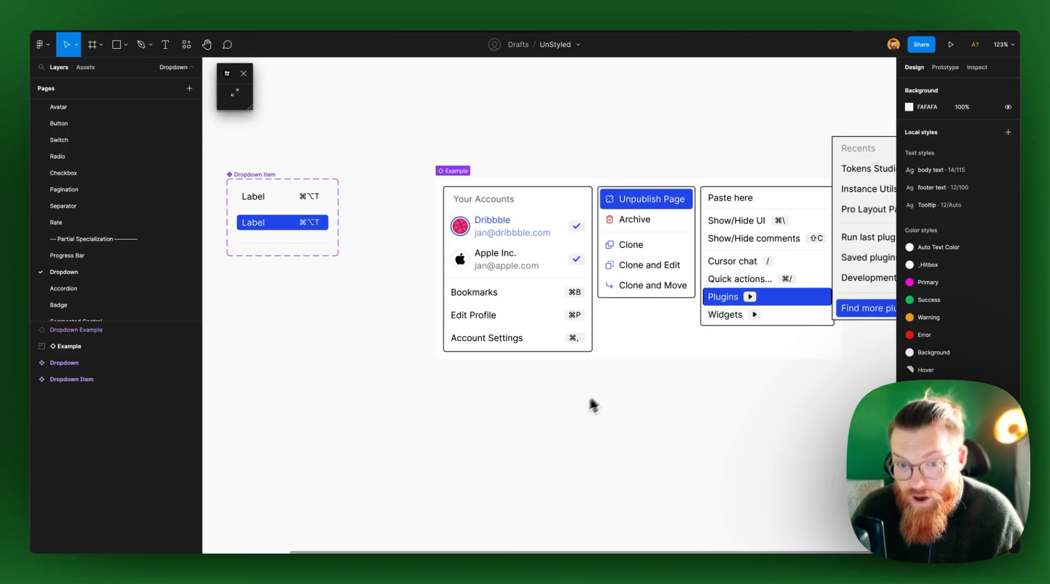
Place an instance of the Dropdown component in the empty area below the Dropdown Item component
scroll(547, 407, left, 2)
scroll(546, 407, down, 1)
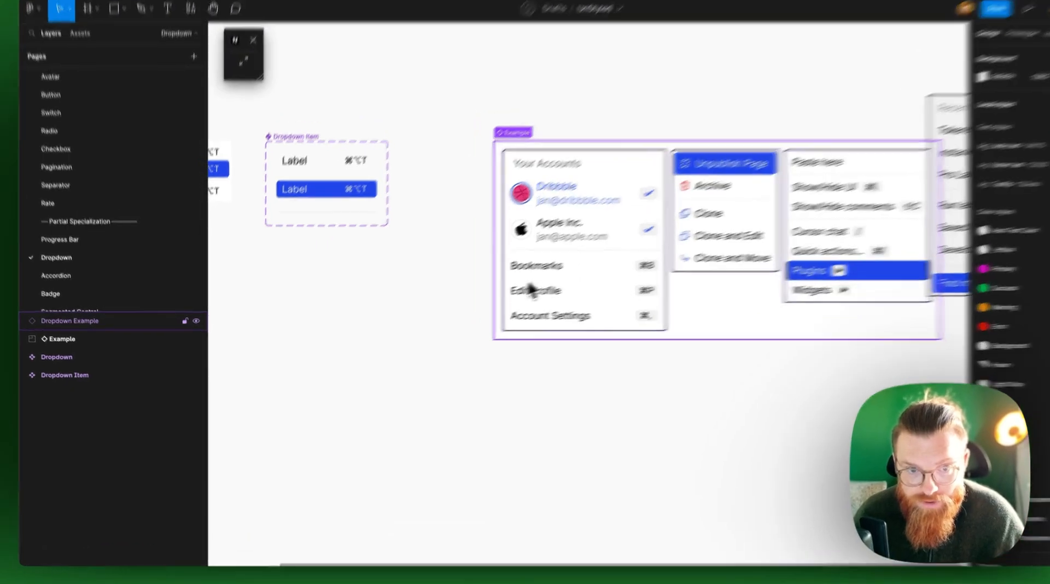
scroll(482, 333, left, 5)
drag(476, 248, 529, 365)
click(634, 246)
drag(635, 238, 458, 210)
click(411, 306)
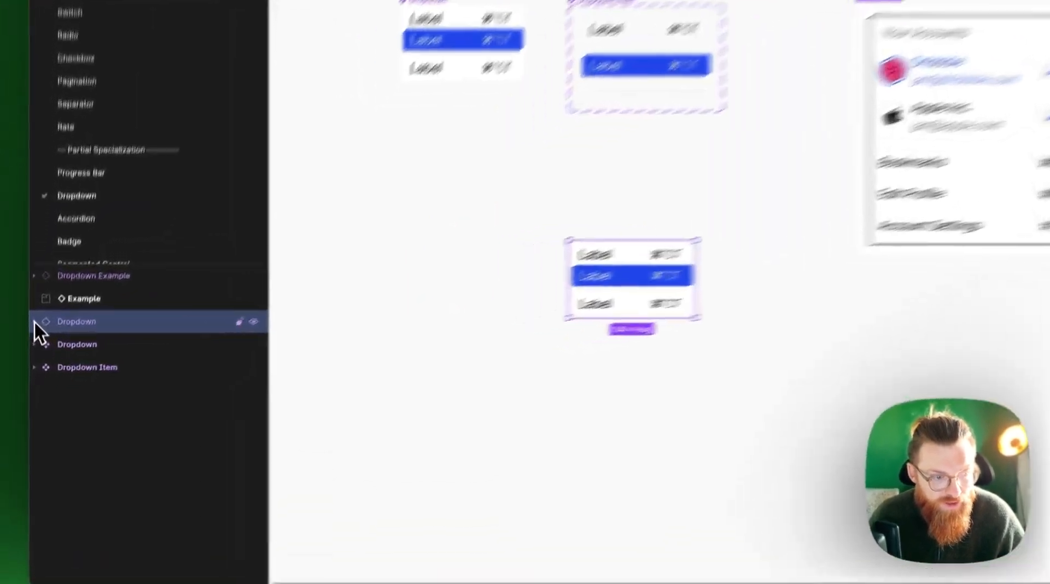
Expand the new Dropdown instance's layers and inspect its Slot: "list" and the Dropdown Item layers nested inside
click(33, 321)
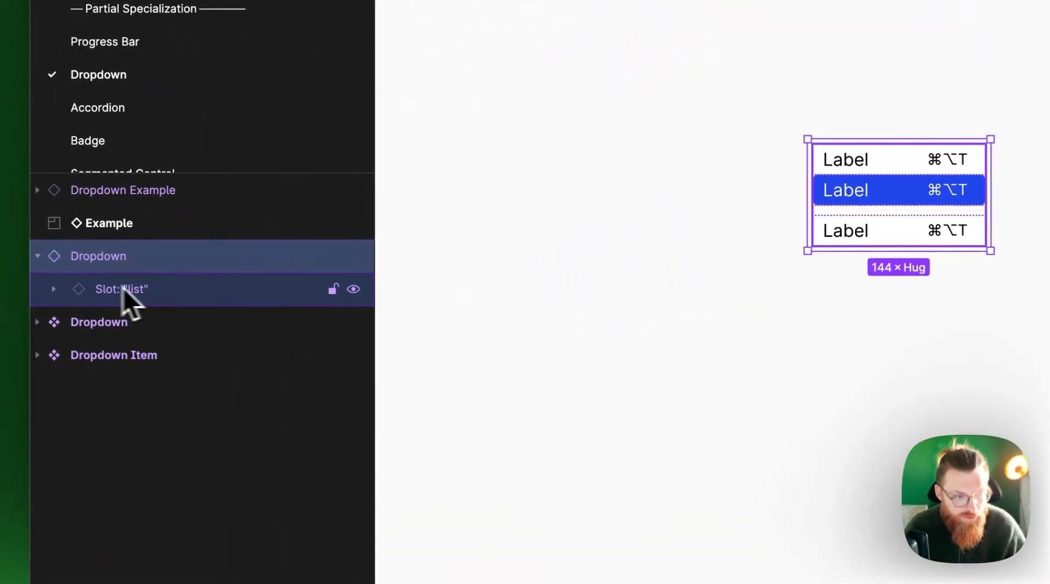
click(55, 290)
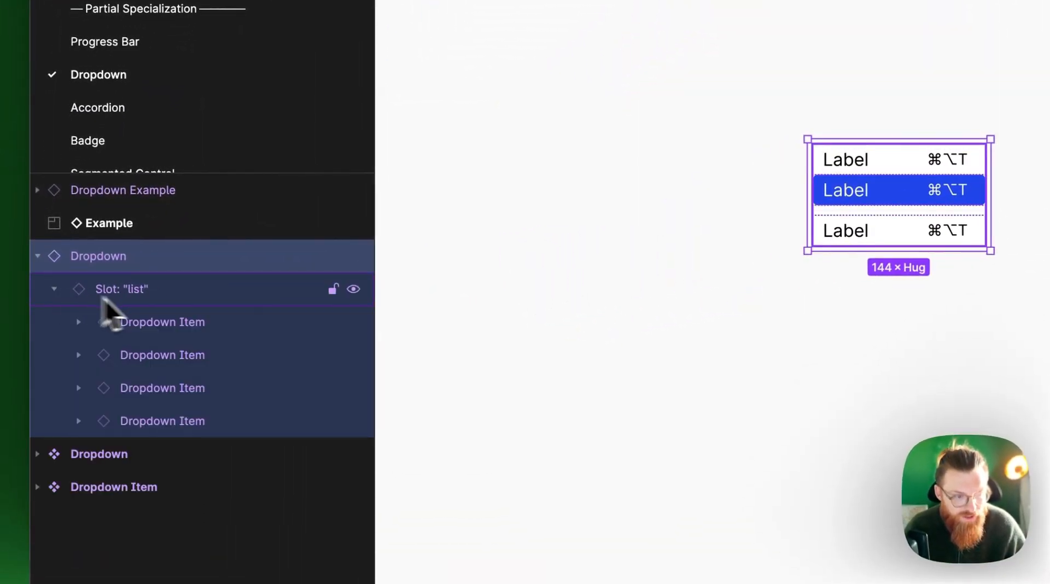
click(144, 291)
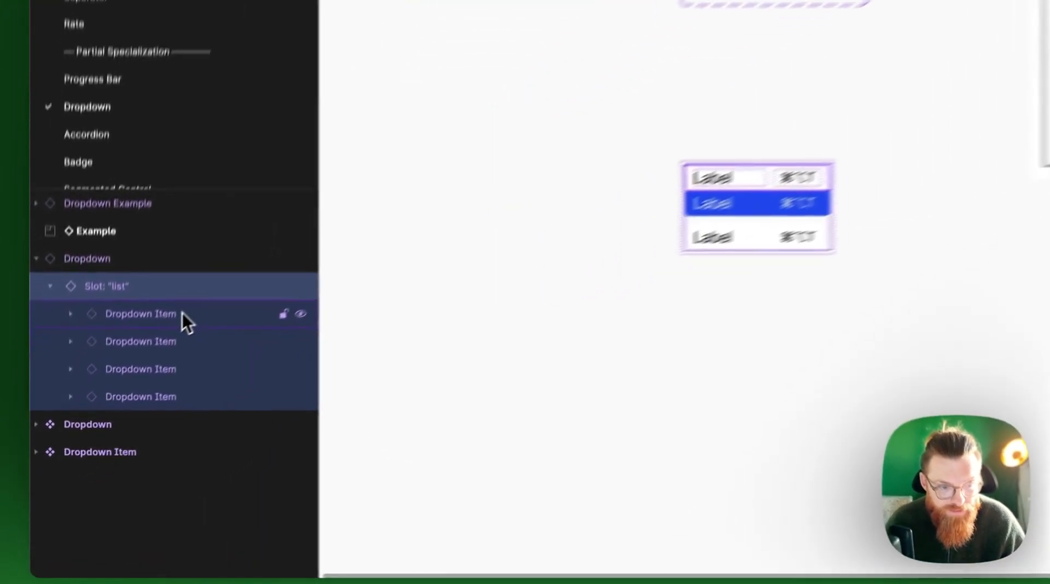
Swap the first Dropdown Item in the new instance for the horizontal×4 slot and expand it to its Leaf layers
click(119, 395)
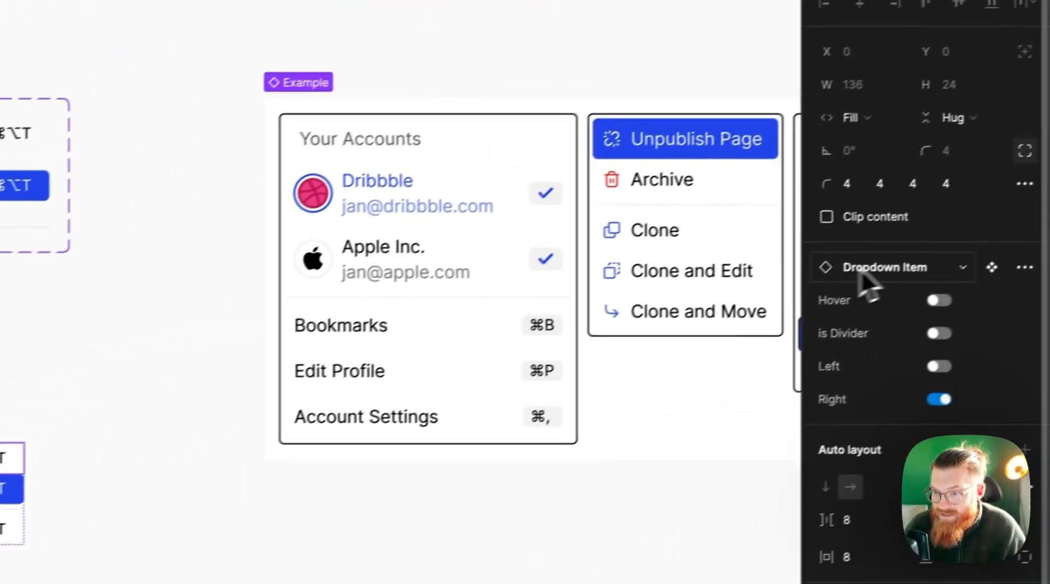
click(869, 276)
text(slot)
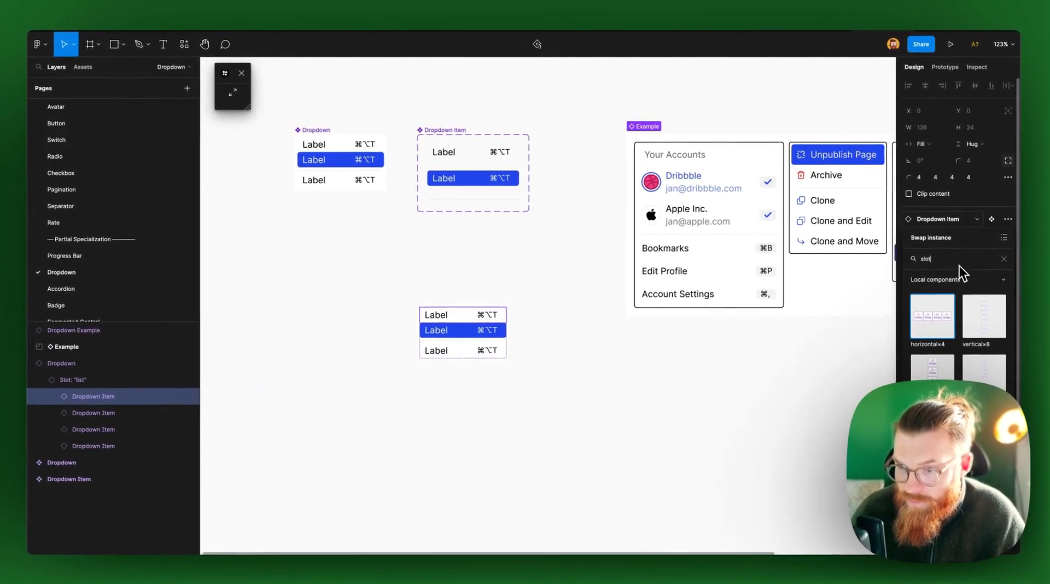
click(936, 323)
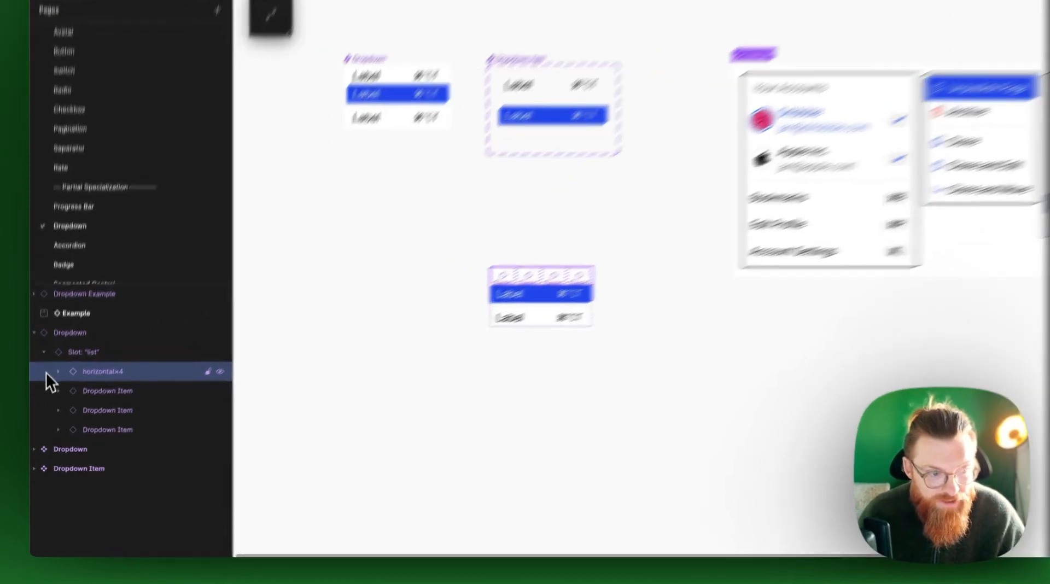
click(57, 372)
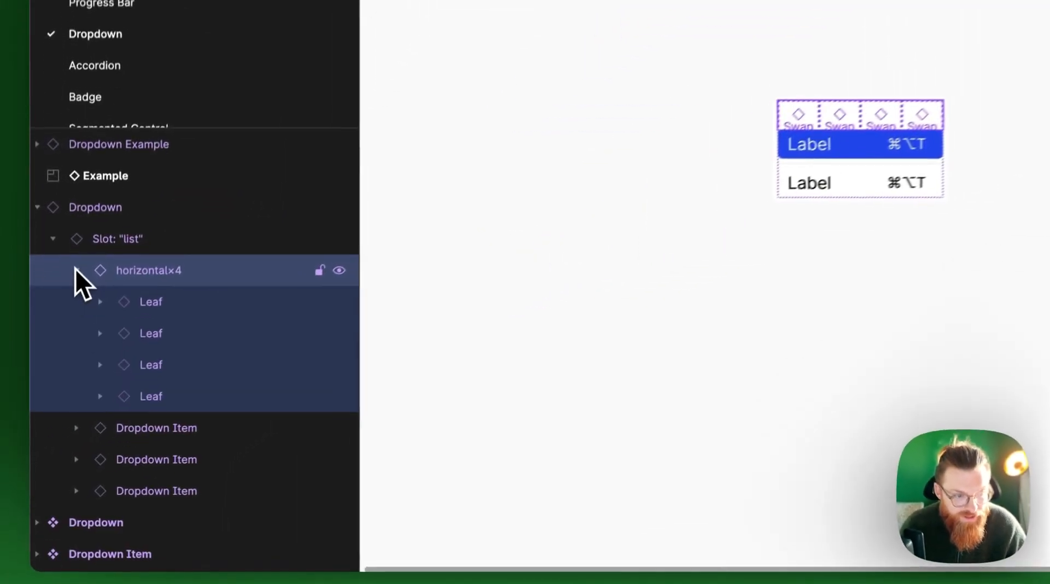
click(175, 290)
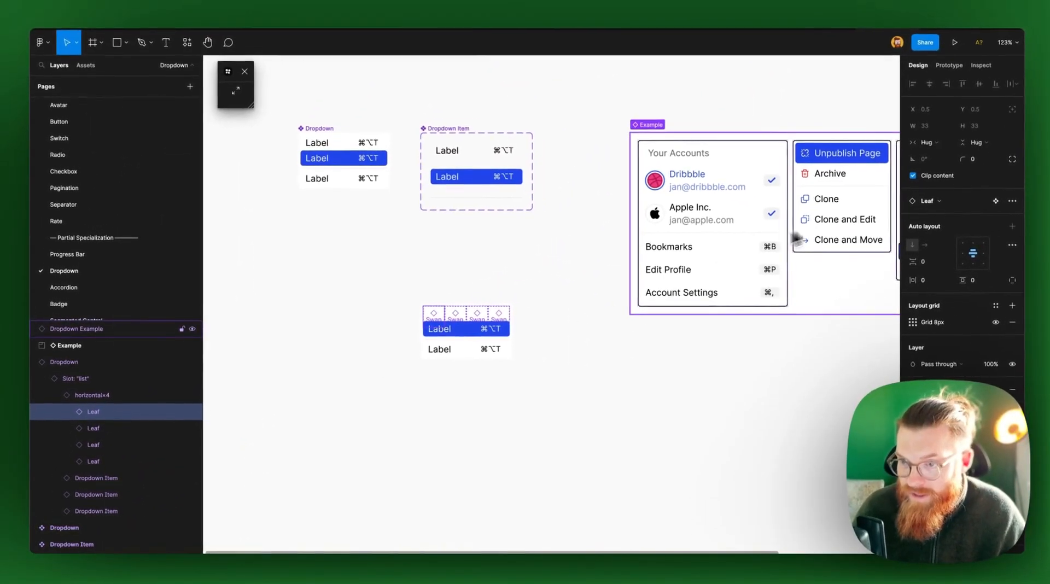
click(995, 201)
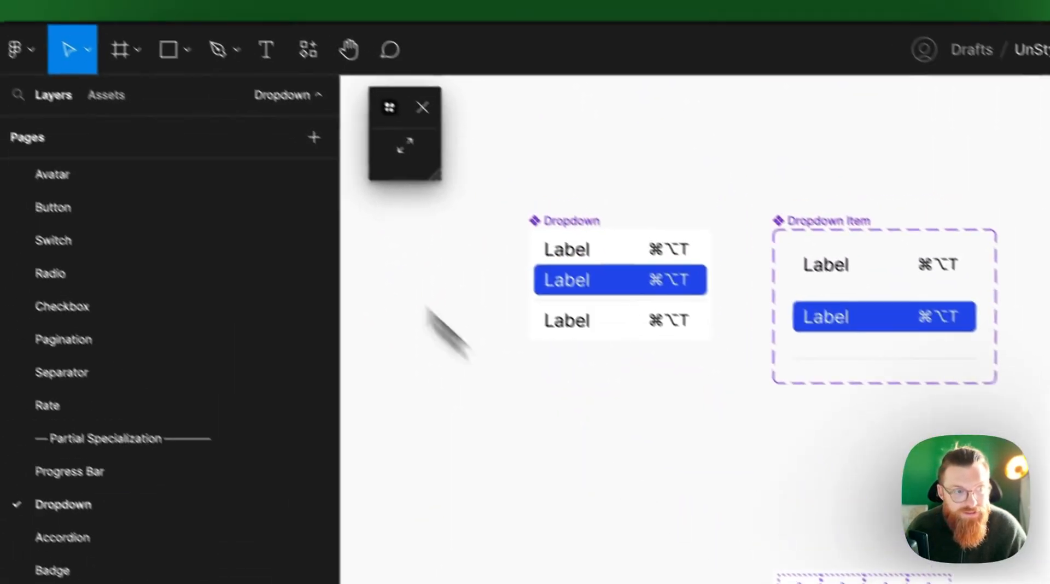
Find the Button component in the assets and swap it into the second placeholder of the dropdown's horizontal×4 slot
click(106, 95)
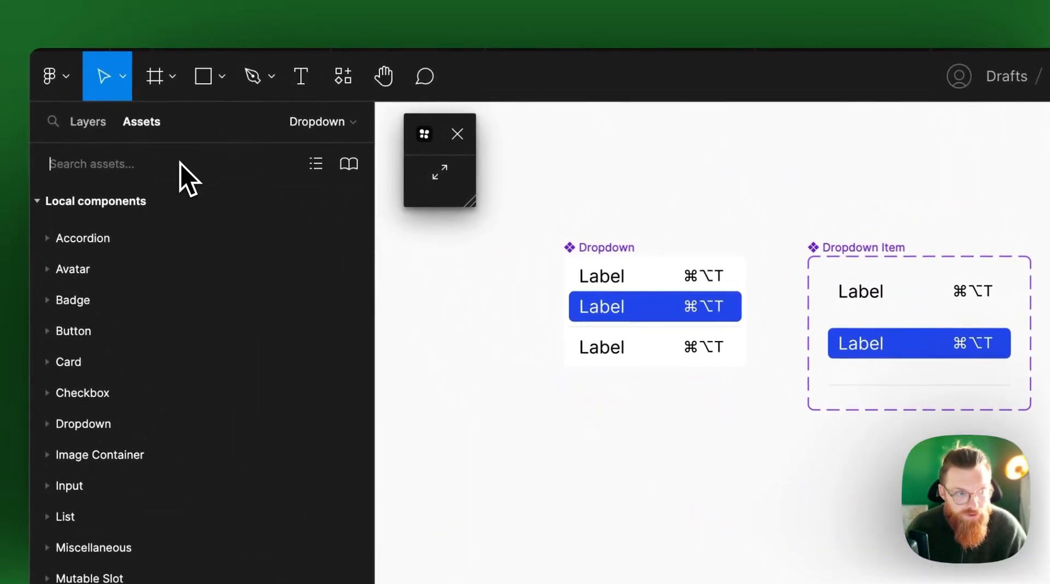
text(butto)
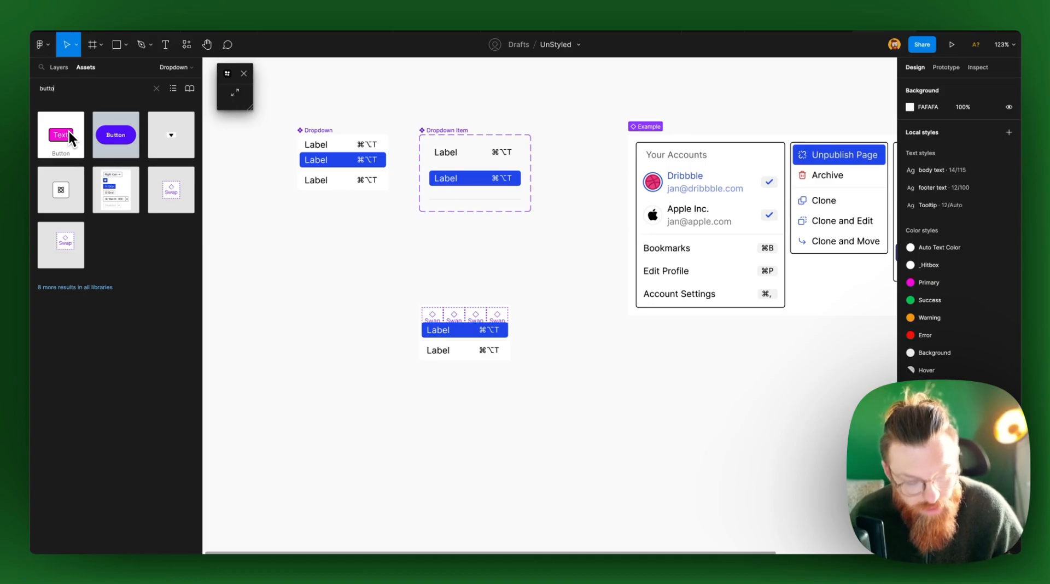
drag(70, 136, 457, 316)
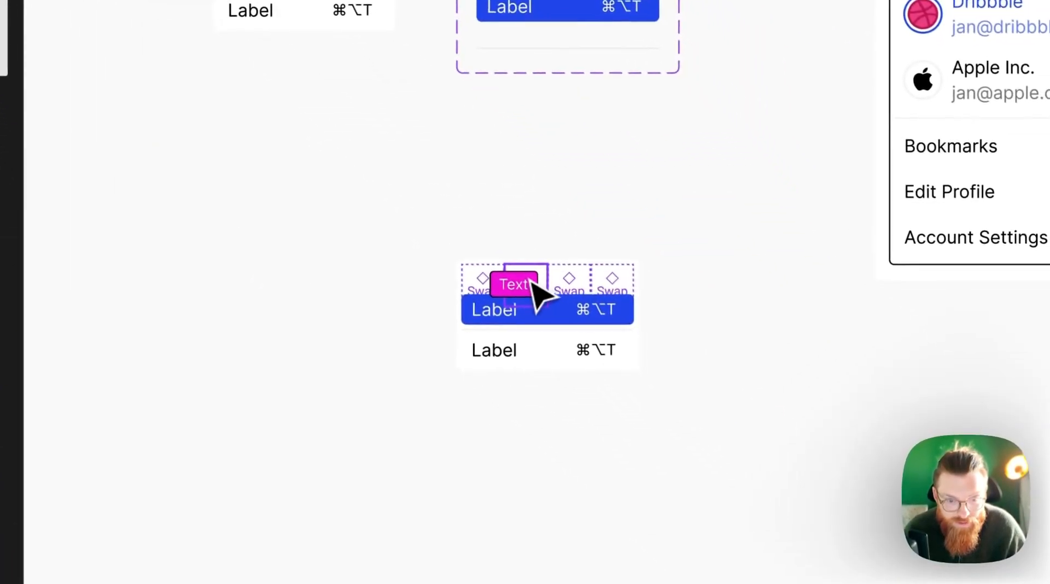
drag(539, 292, 538, 294)
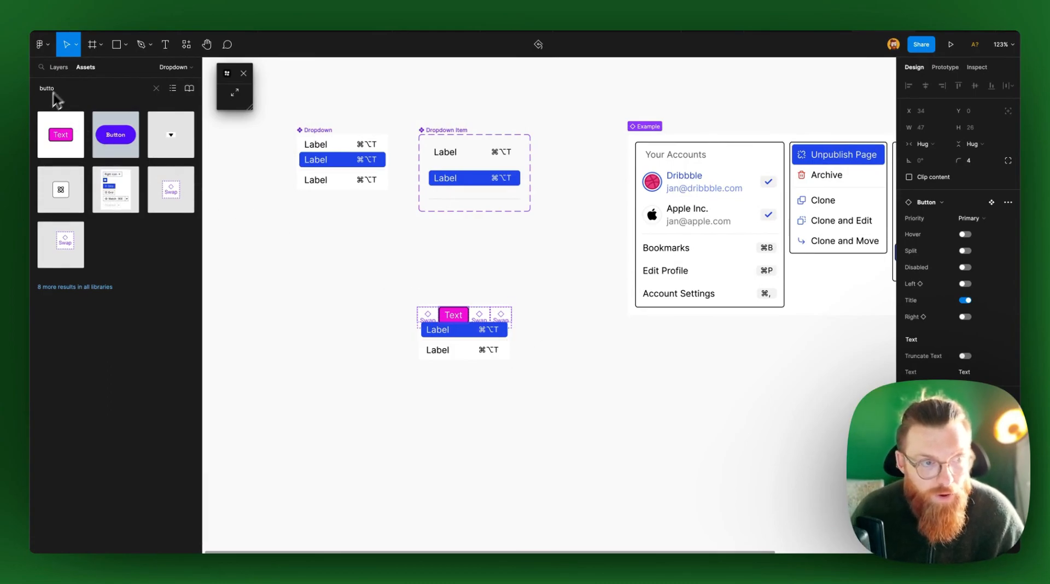
Find the slot components in the assets, place a horizontal×4 slot beside the dropdown instance and swap its first placeholder for vertical×8
click(100, 90)
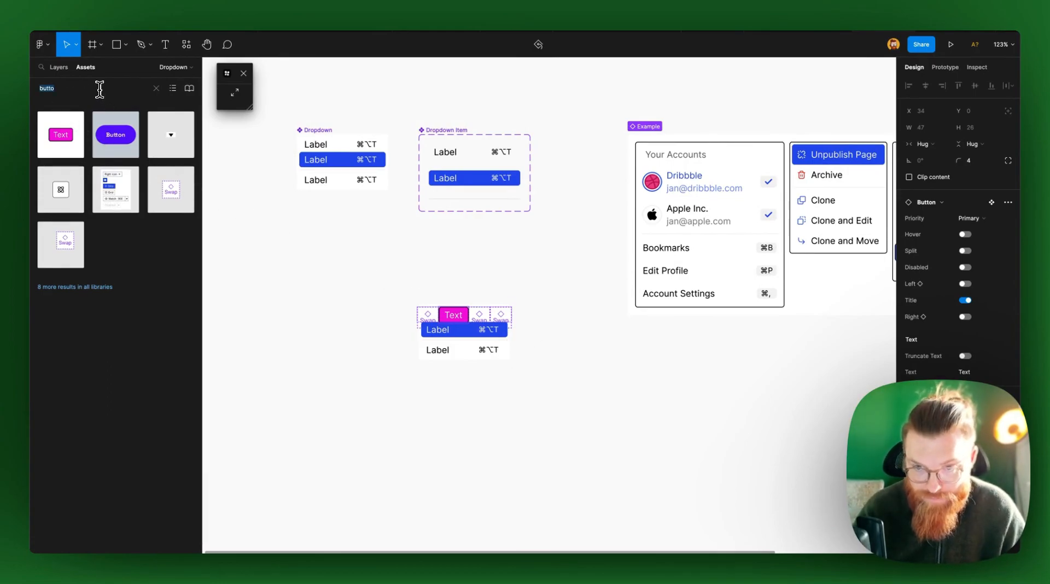
text(s)
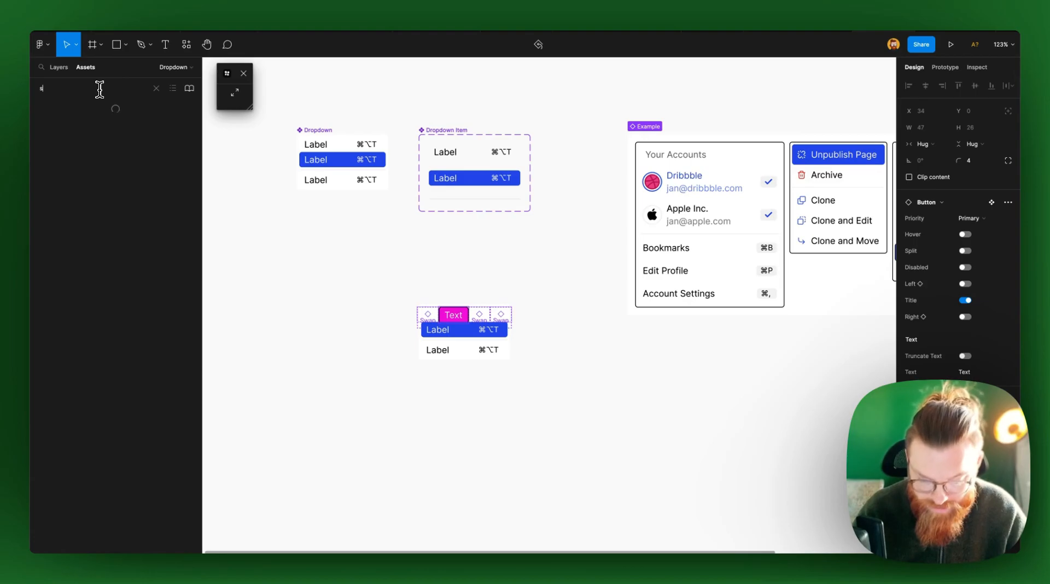
text(lot)
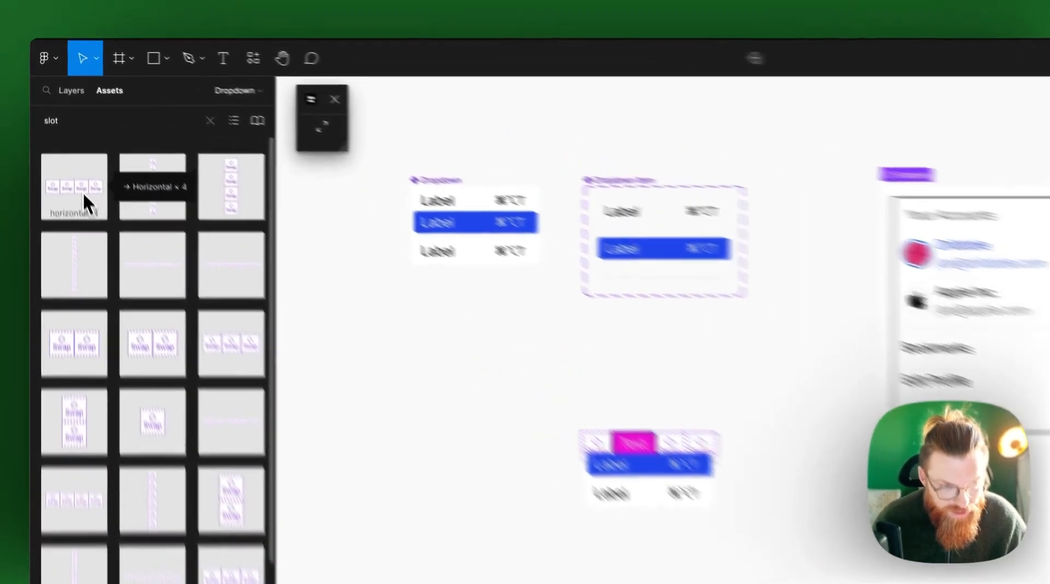
drag(68, 140, 268, 301)
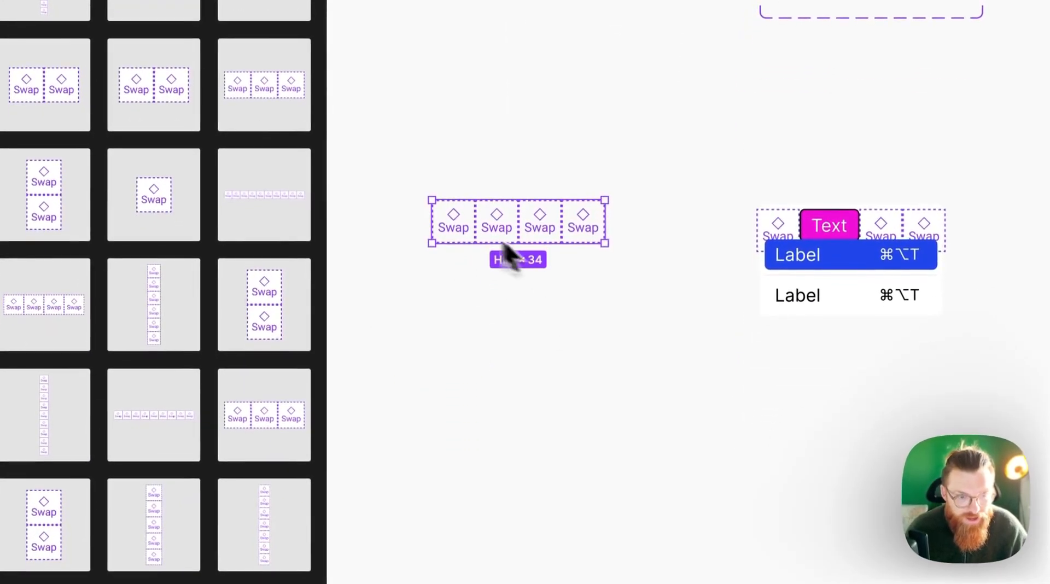
drag(474, 318, 558, 304)
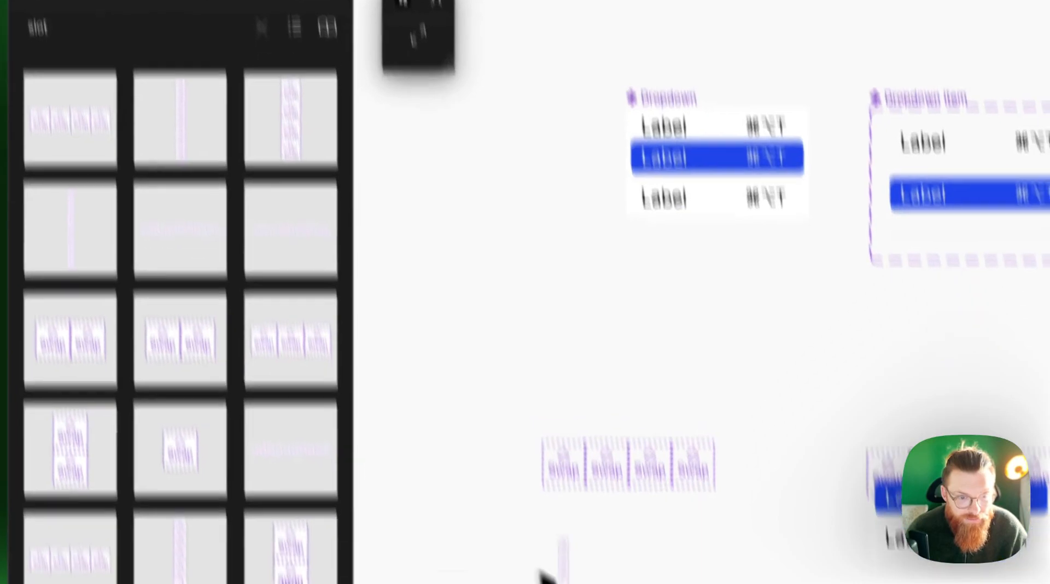
drag(540, 570, 563, 477)
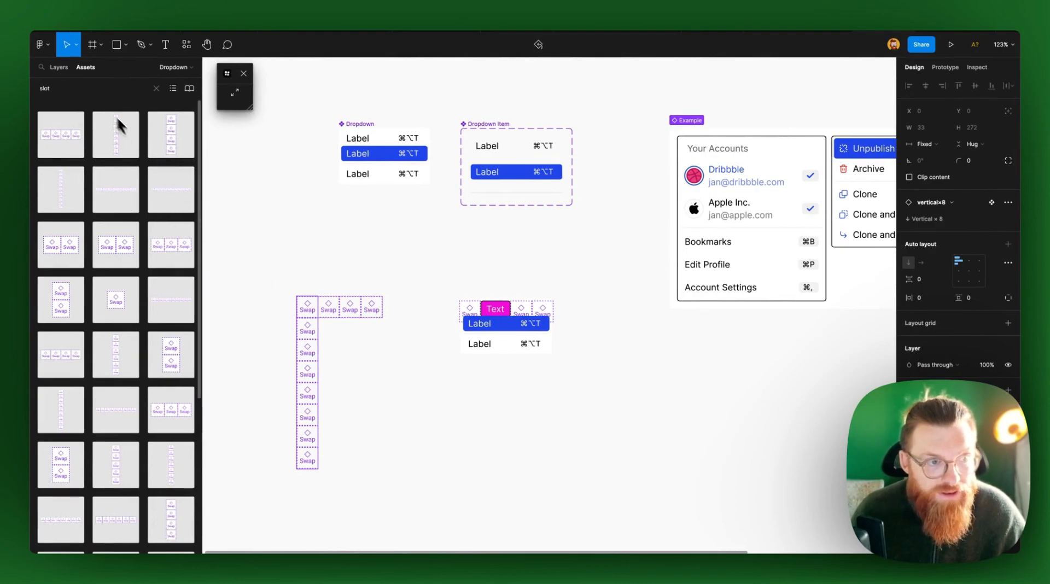
Swap a Button into the vertical slot's second placeholder, and delete the test slots and the dropdown instance
click(156, 88)
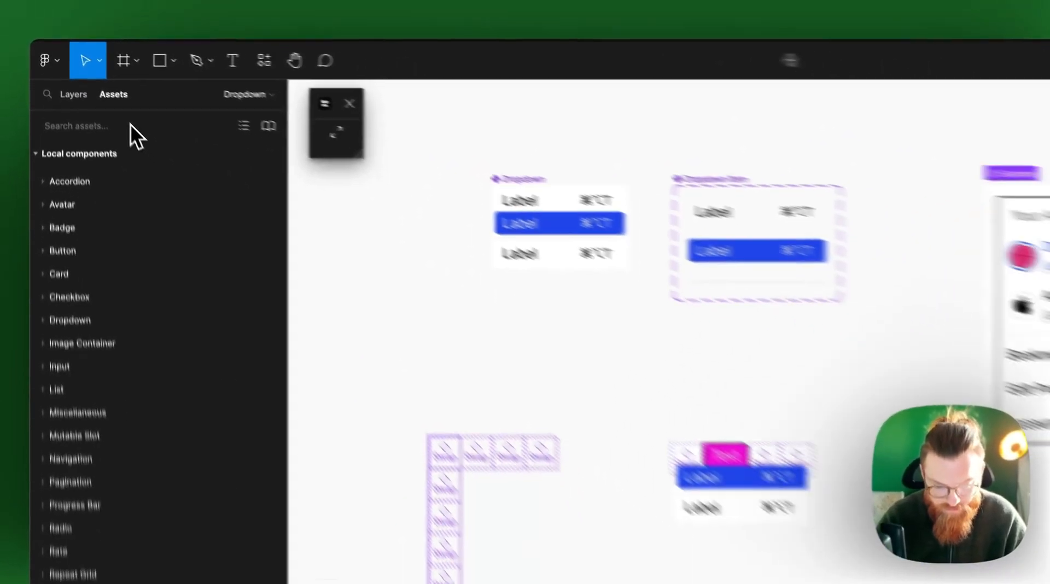
text(butt)
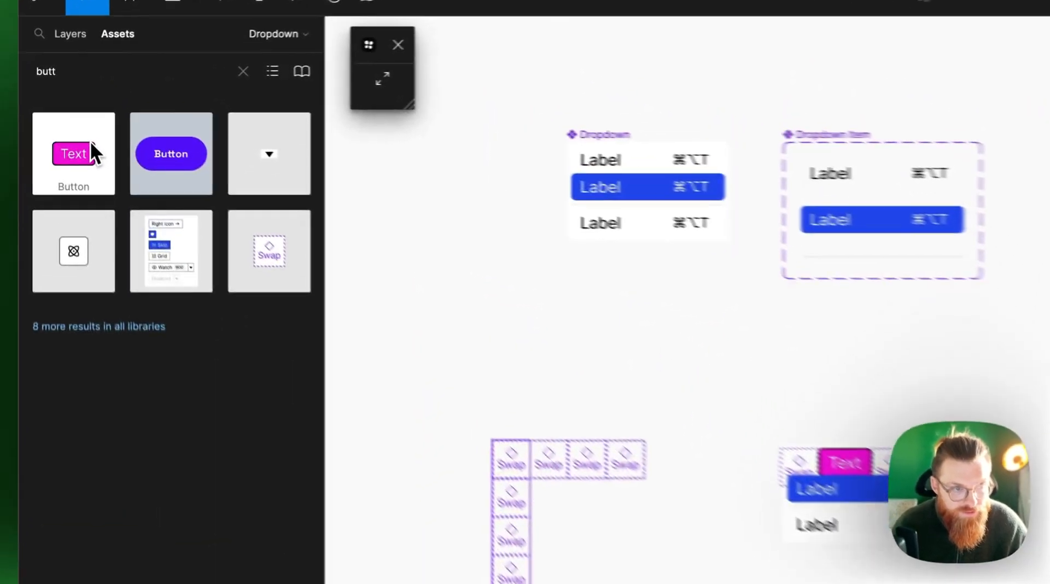
drag(71, 132, 308, 337)
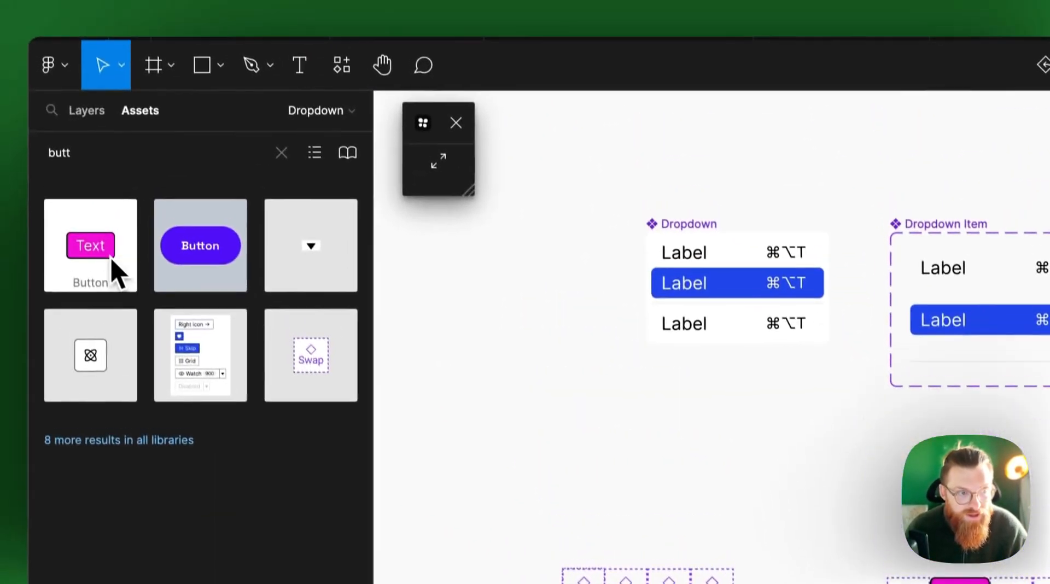
drag(110, 257, 544, 298)
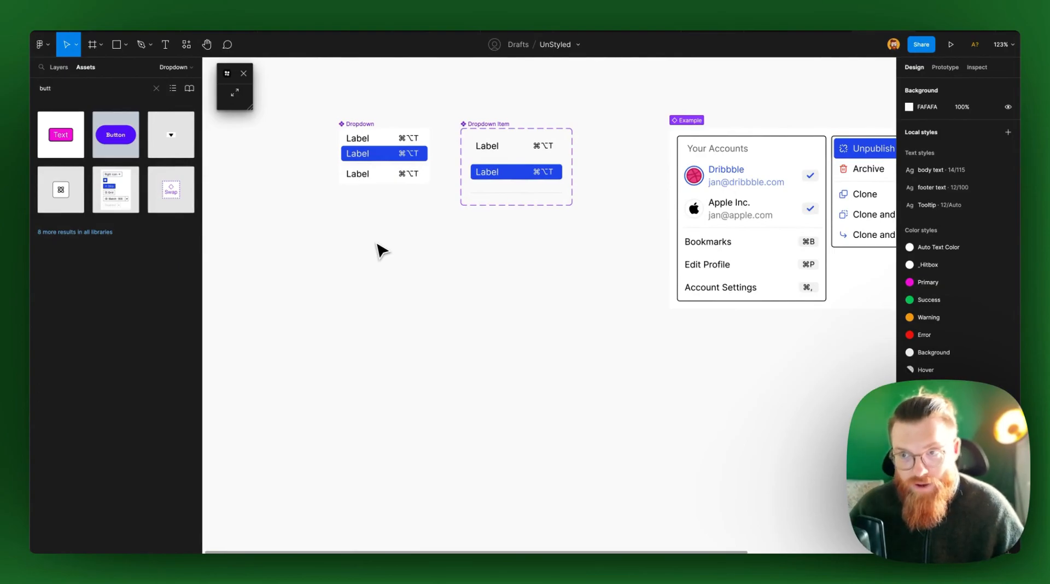
Clear the asset search and review the file's page list and its local component categories
click(157, 88)
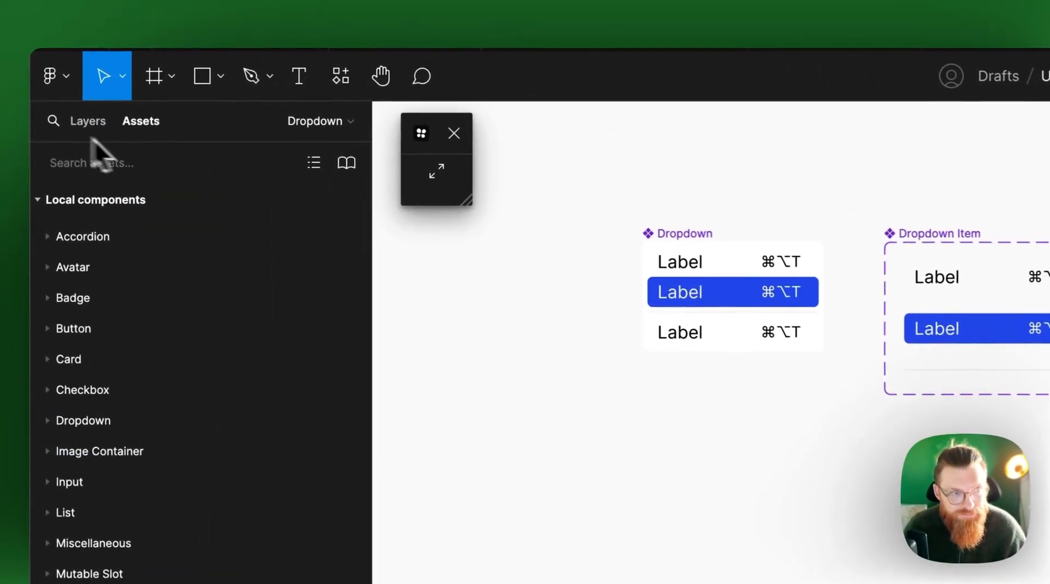
click(85, 122)
scroll(270, 404, down, 2)
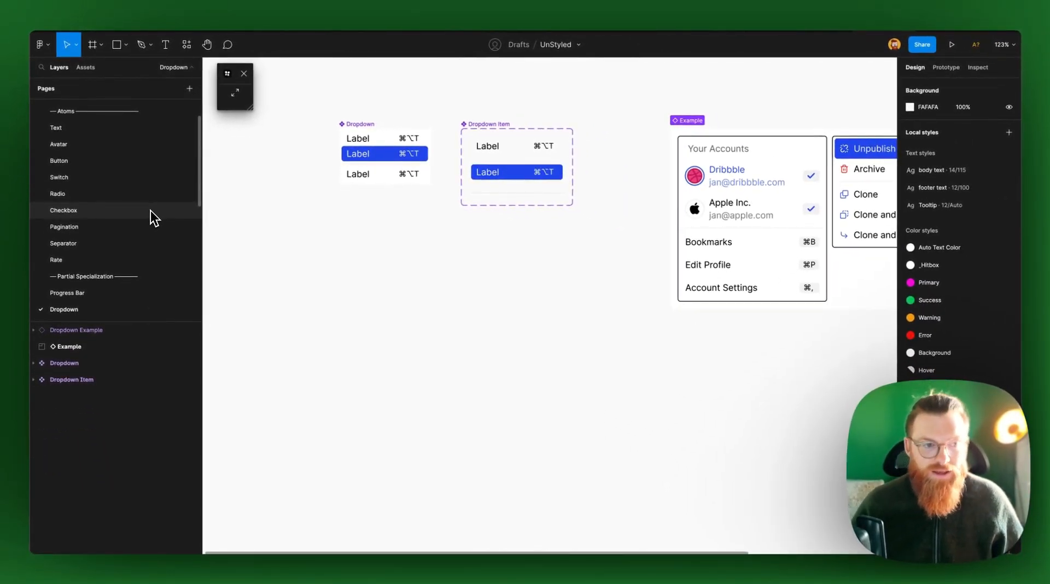
scroll(153, 218, down, 1)
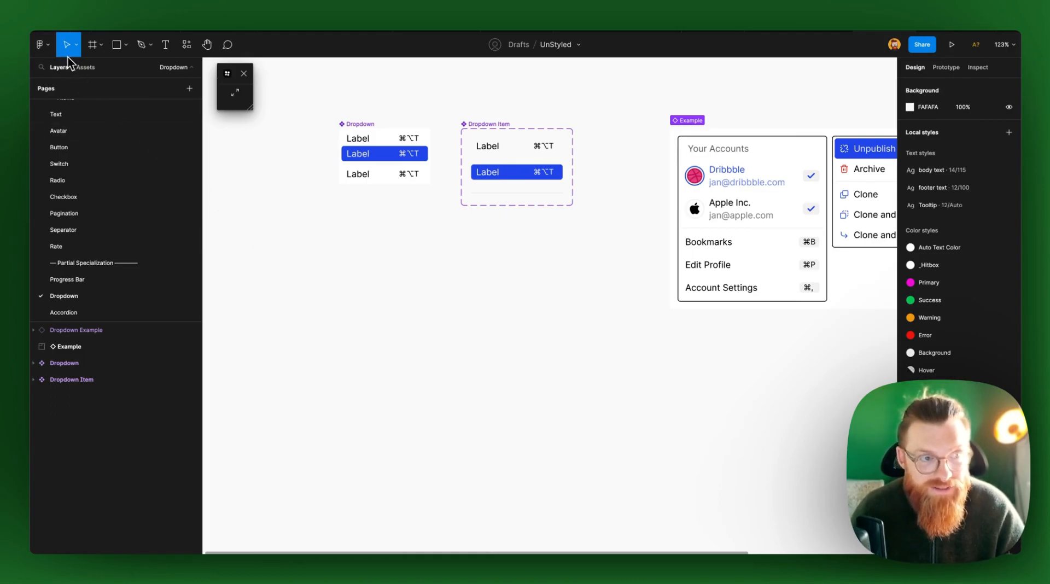
click(85, 66)
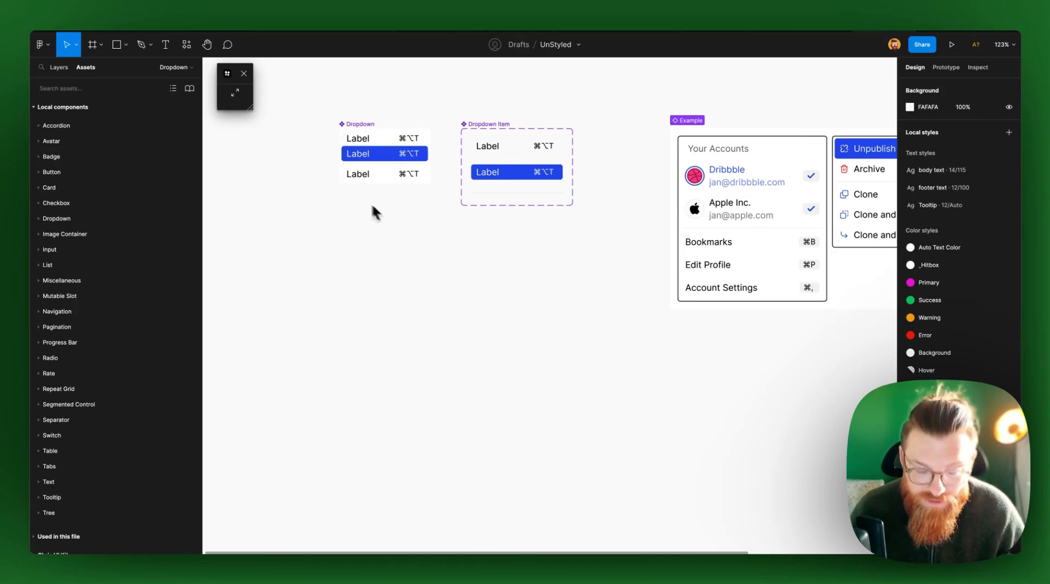
Open the Rate page to examine the star ratings and their examples, and browse the page list down to Containers
click(66, 71)
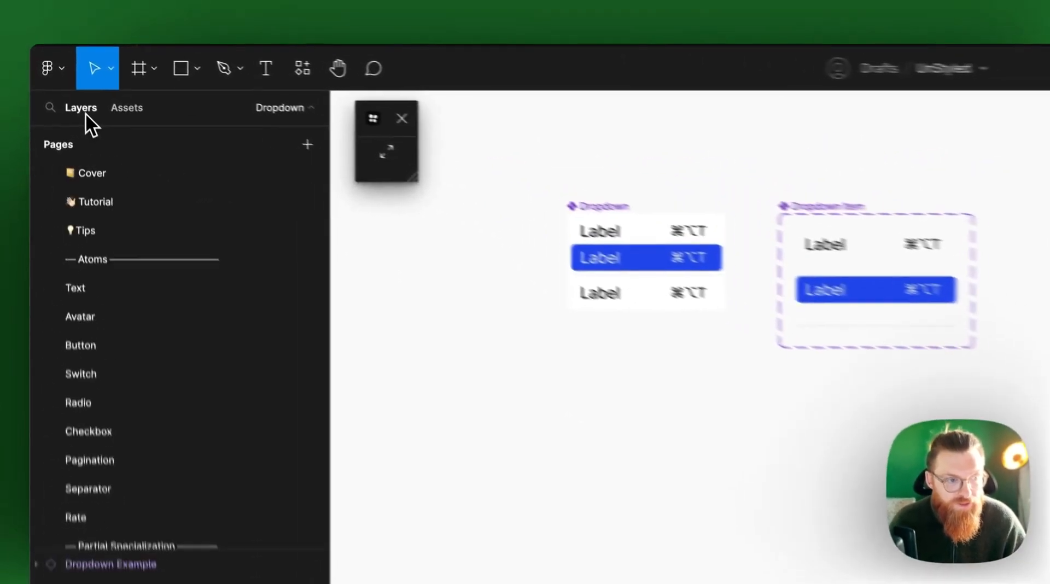
scroll(118, 251, down, 3)
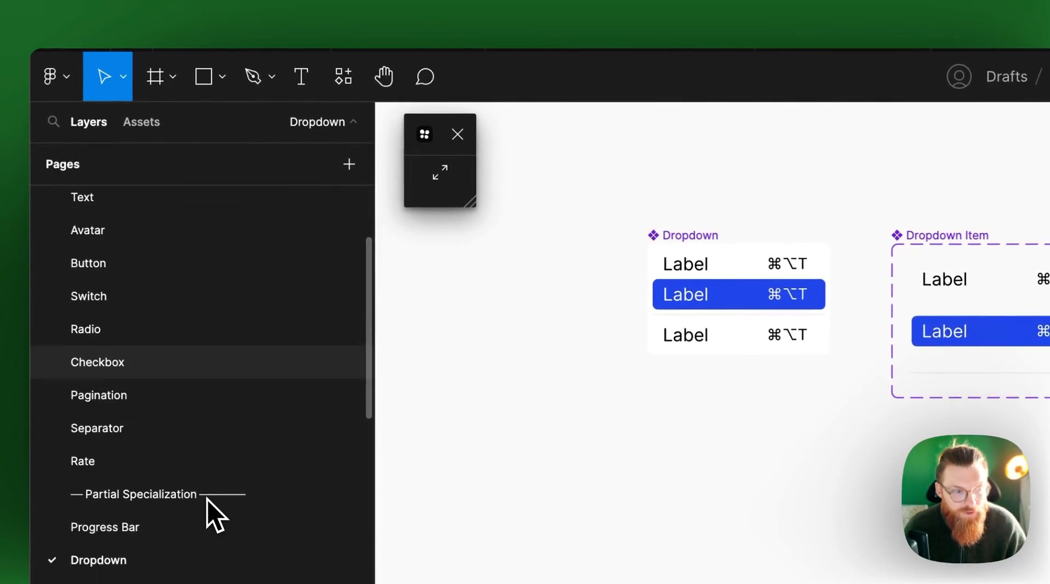
scroll(208, 500, down, 2)
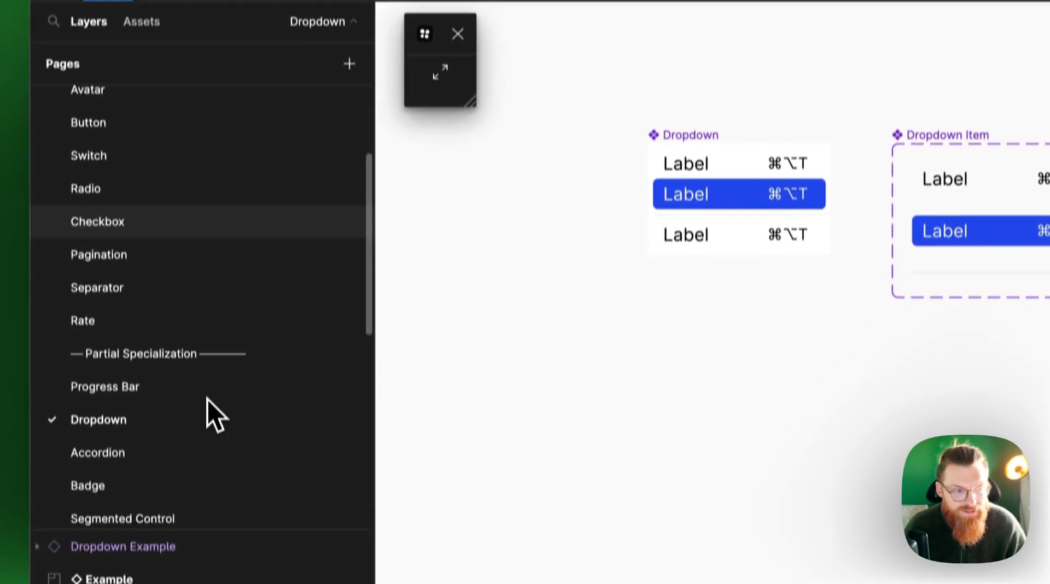
click(202, 407)
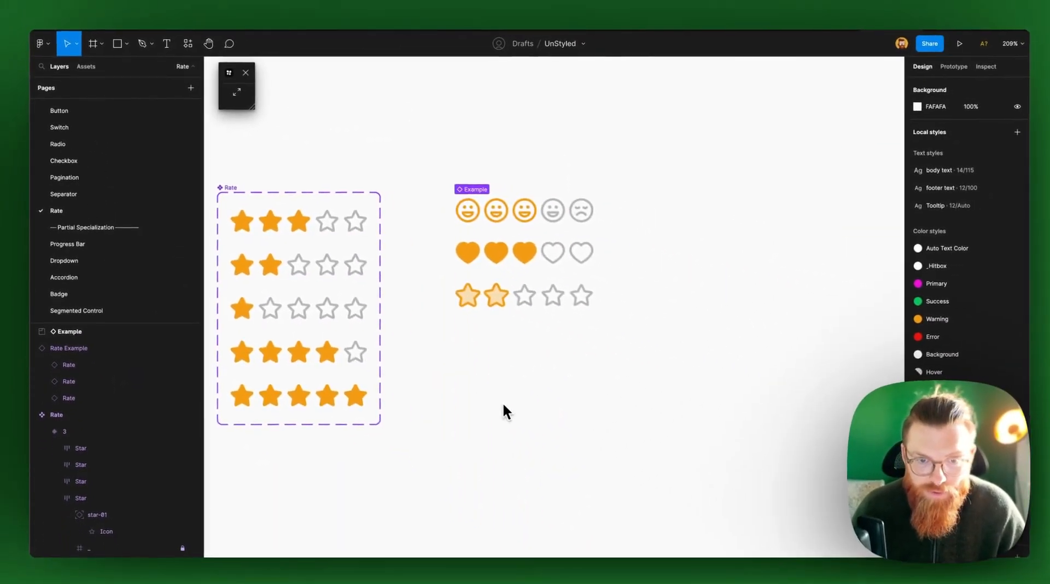
scroll(546, 429, left, 2)
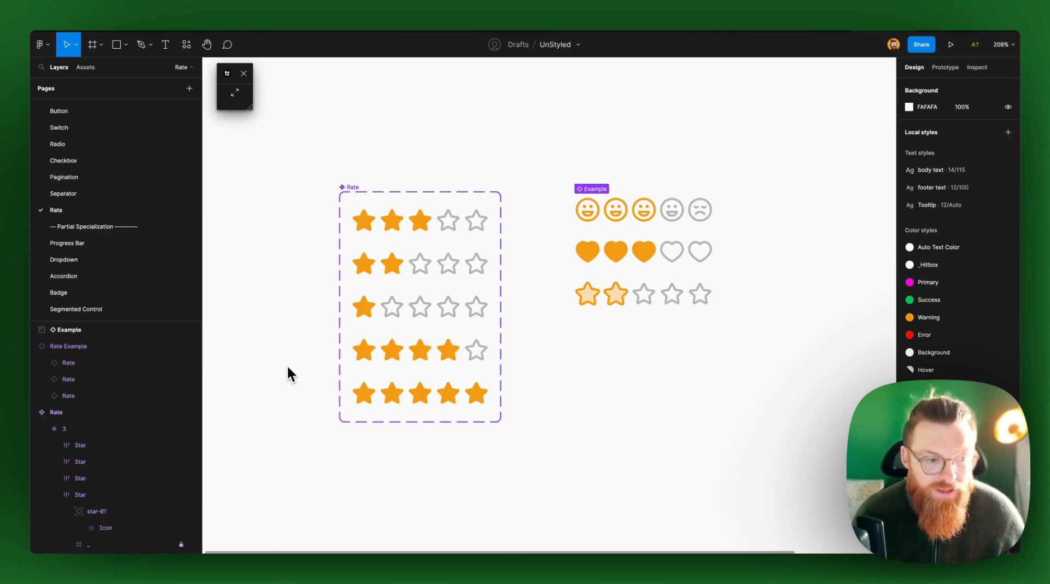
scroll(113, 258, down, 2)
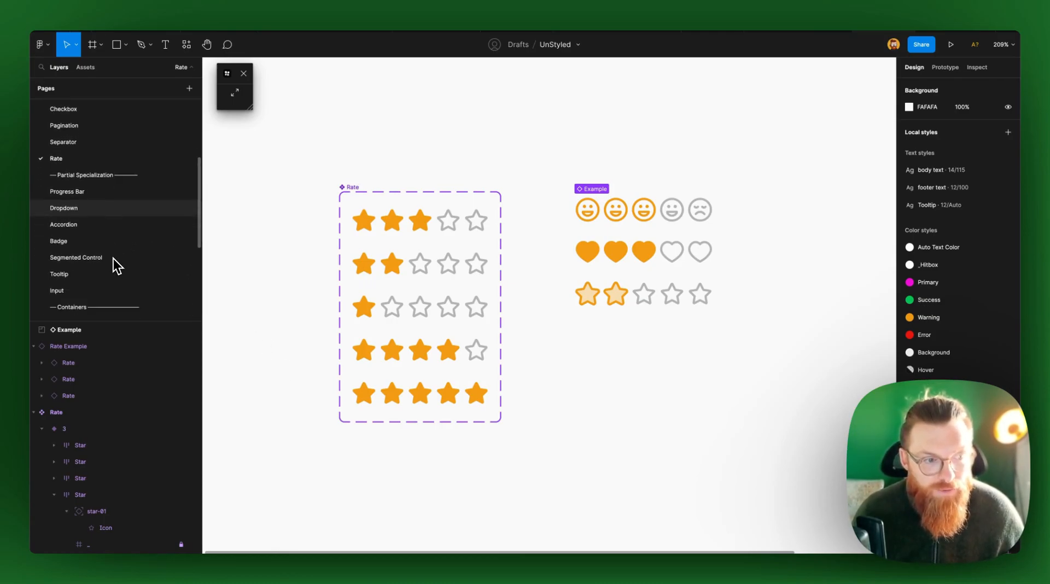
scroll(113, 258, down, 2)
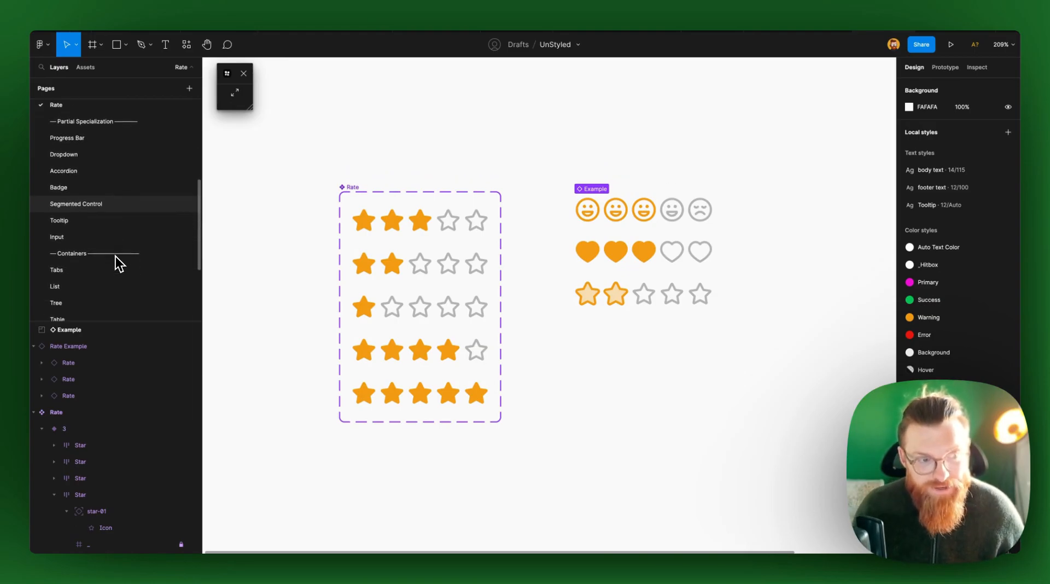